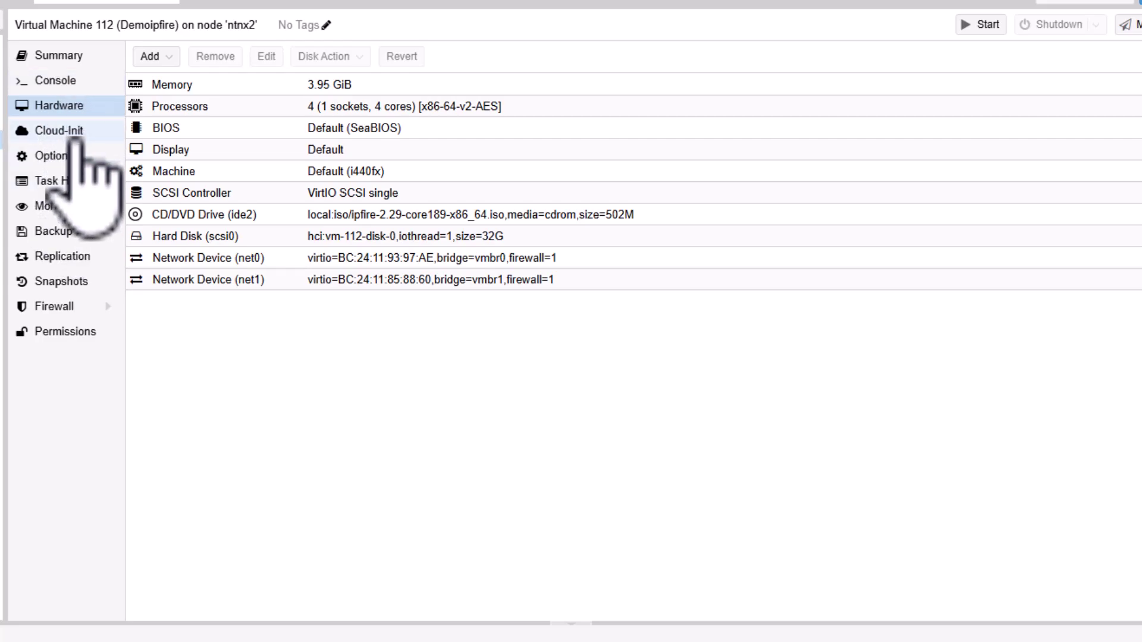
{"action": "left_click", "coordinate": [172, 256]}
{"action": "left_click", "coordinate": [260, 280]}
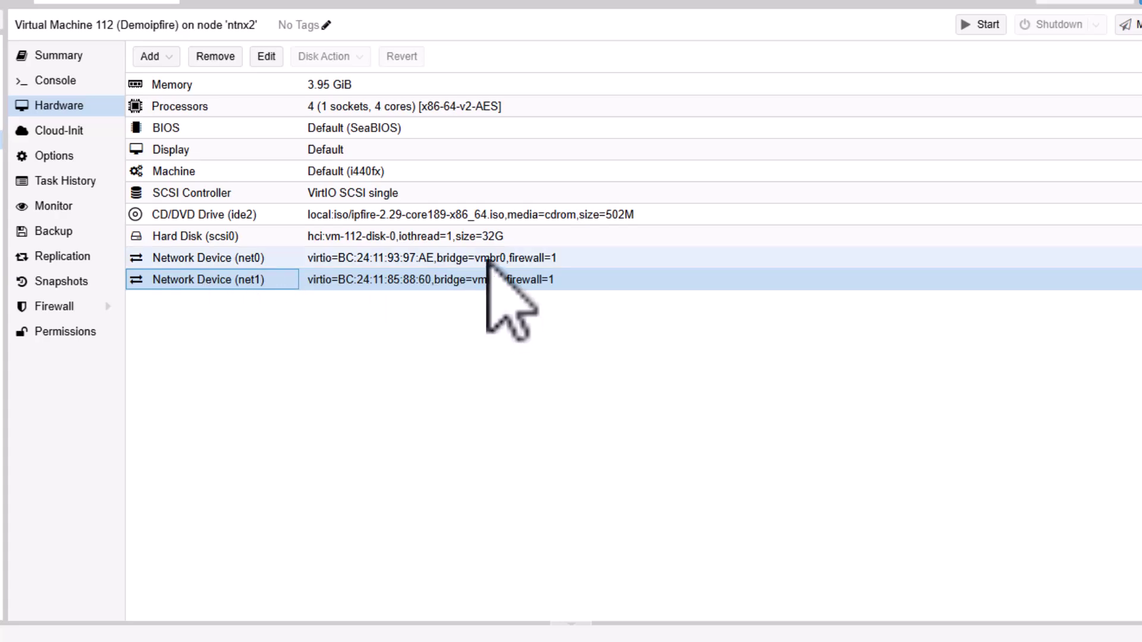
{"action": "left_click", "coordinate": [487, 260]}
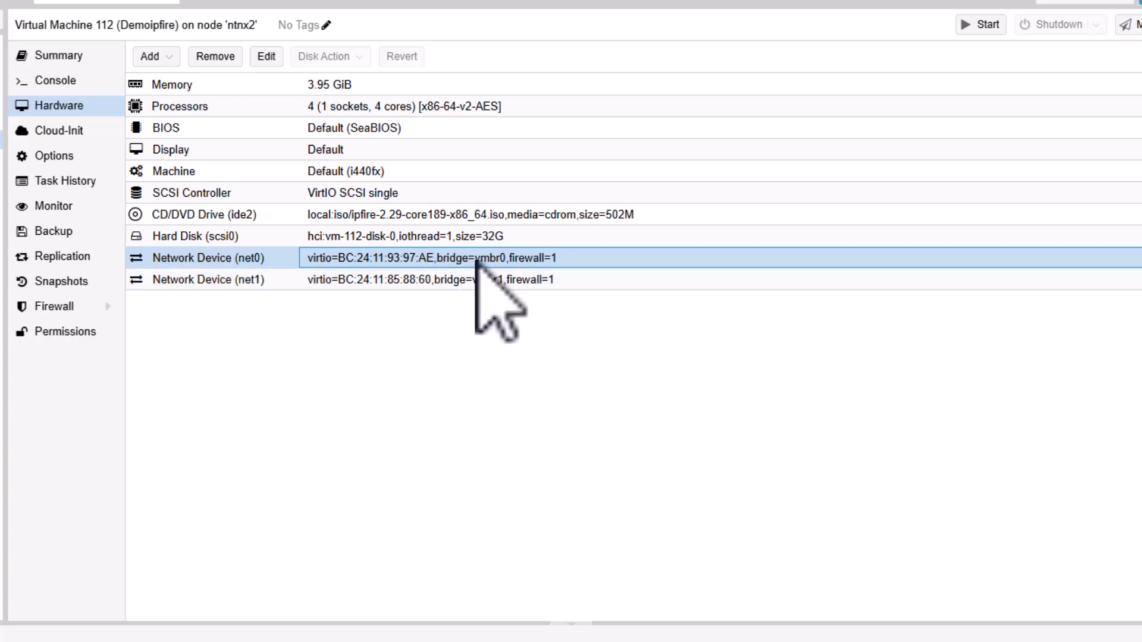
- Power on VM 112 from its console and boot the IPFire 2.29 installer with English selected
{"action": "left_click", "coordinate": [56, 81]}
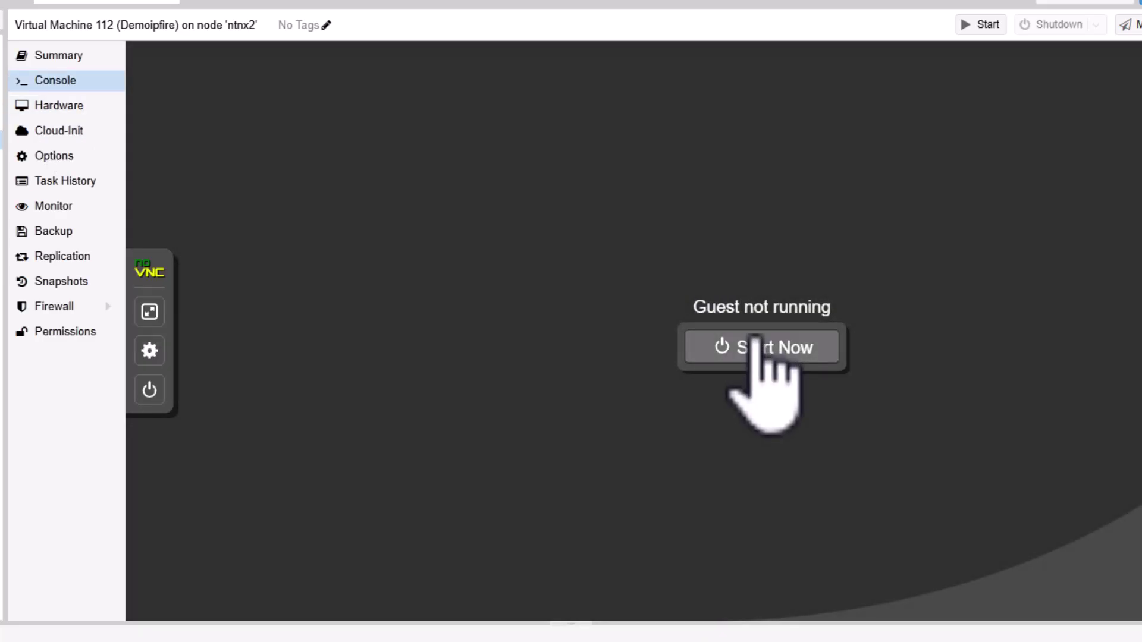
{"action": "left_click", "coordinate": [756, 345]}
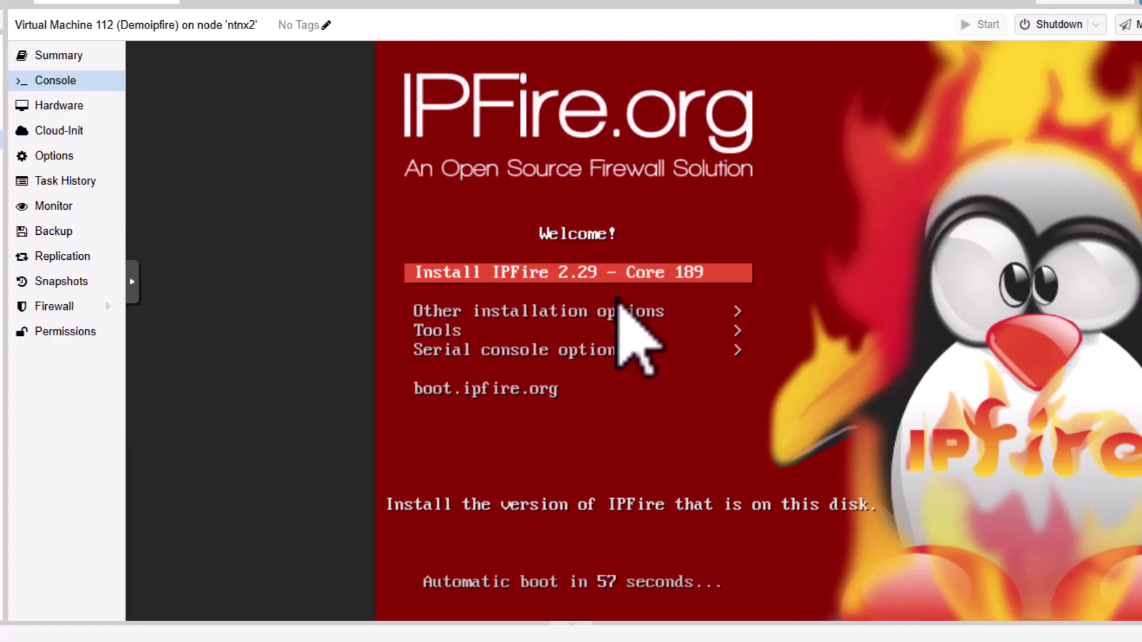
{"action": "key", "text": "Return"}
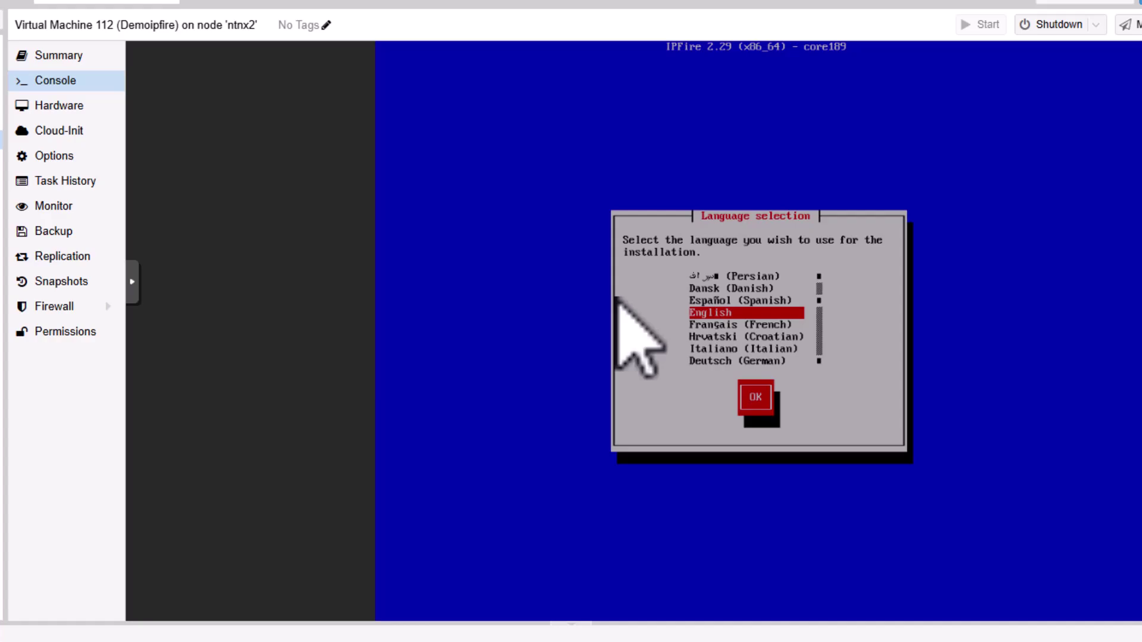
{"action": "key", "text": "Down"}
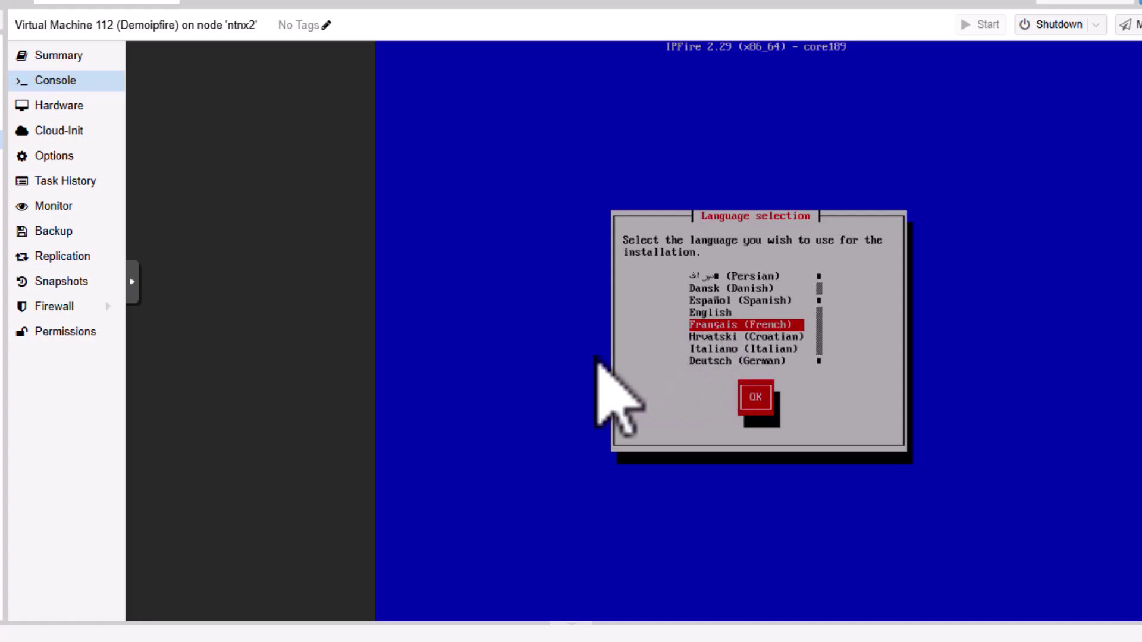
{"action": "key", "text": "Up"}
- Confirm English, start the installation, wipe the 32 GB disk and choose the ext4 filesystem
{"action": "key", "text": "Return"}
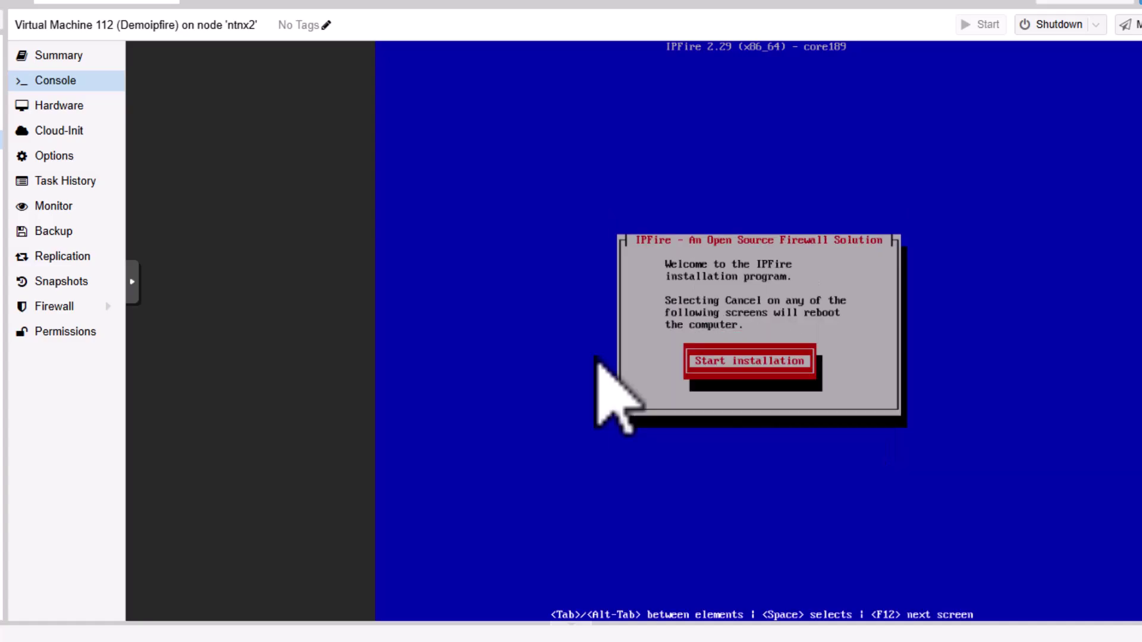
{"action": "key", "text": "Return"}
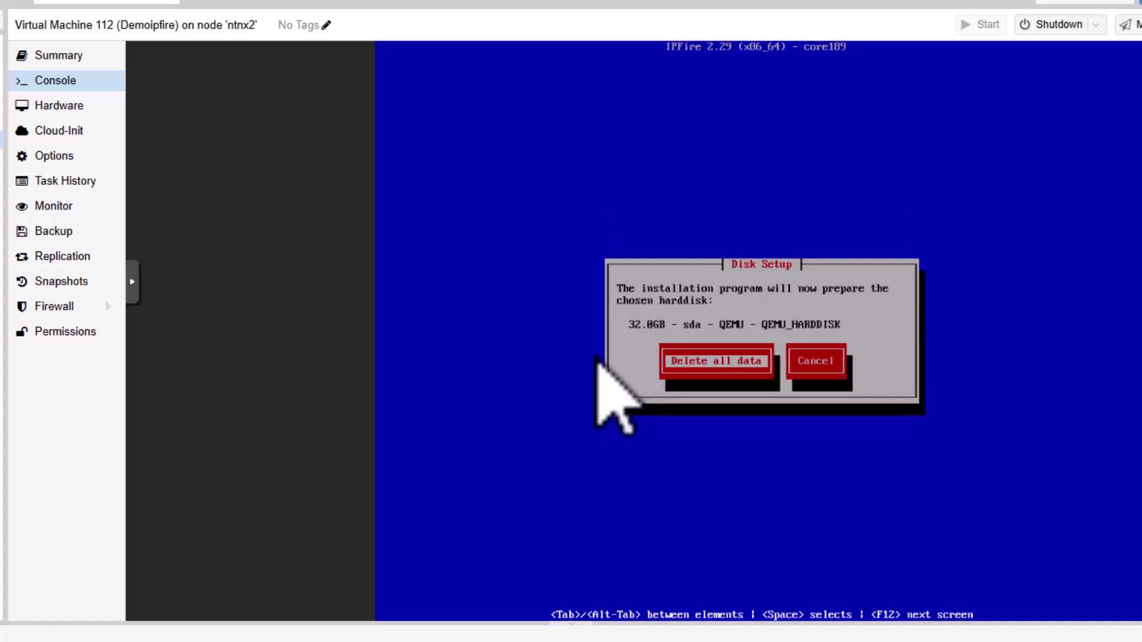
{"action": "key", "text": "Return"}
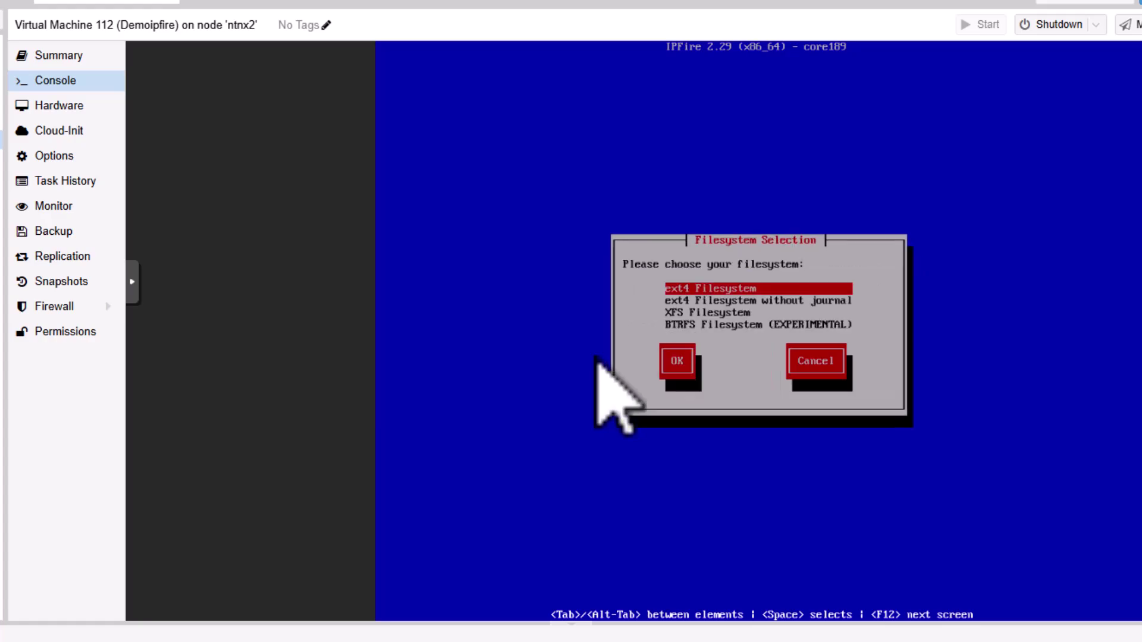
{"action": "key", "text": "Return"}
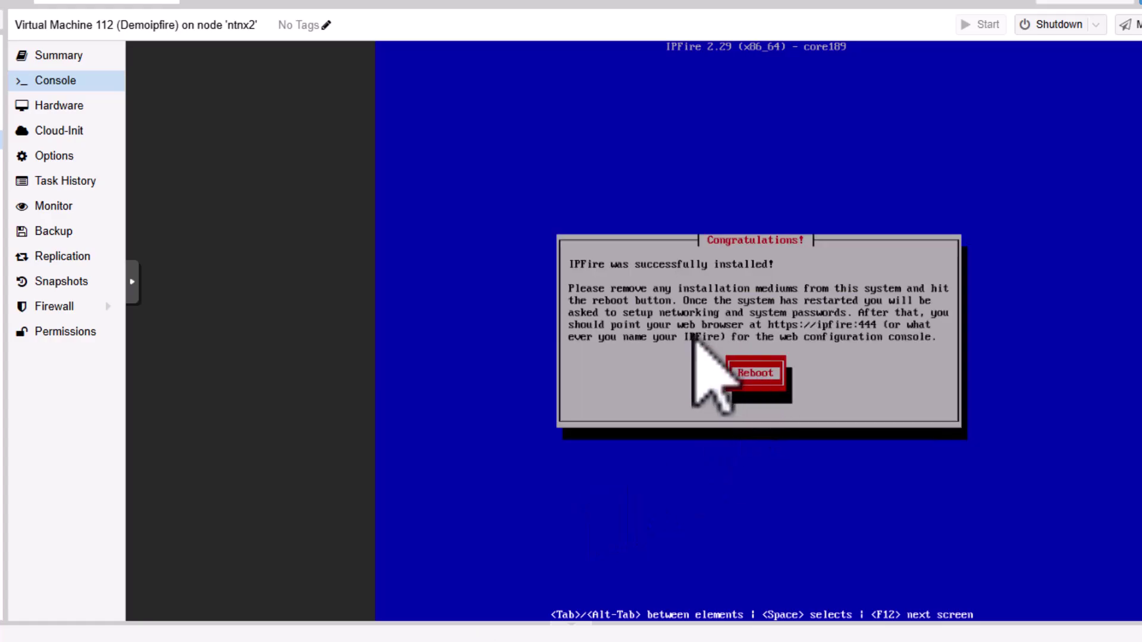
- Reboot into the installed IPFire, boot its GRUB entry and accept the 'us' keyboard mapping
{"action": "key", "text": "Return"}
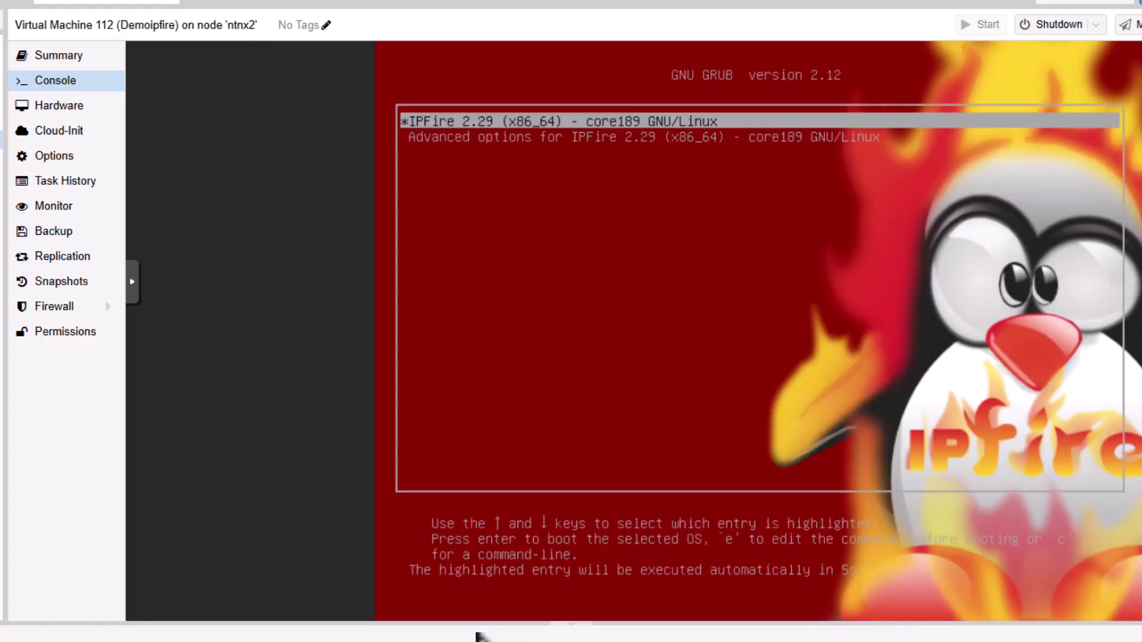
{"action": "key", "text": "Return"}
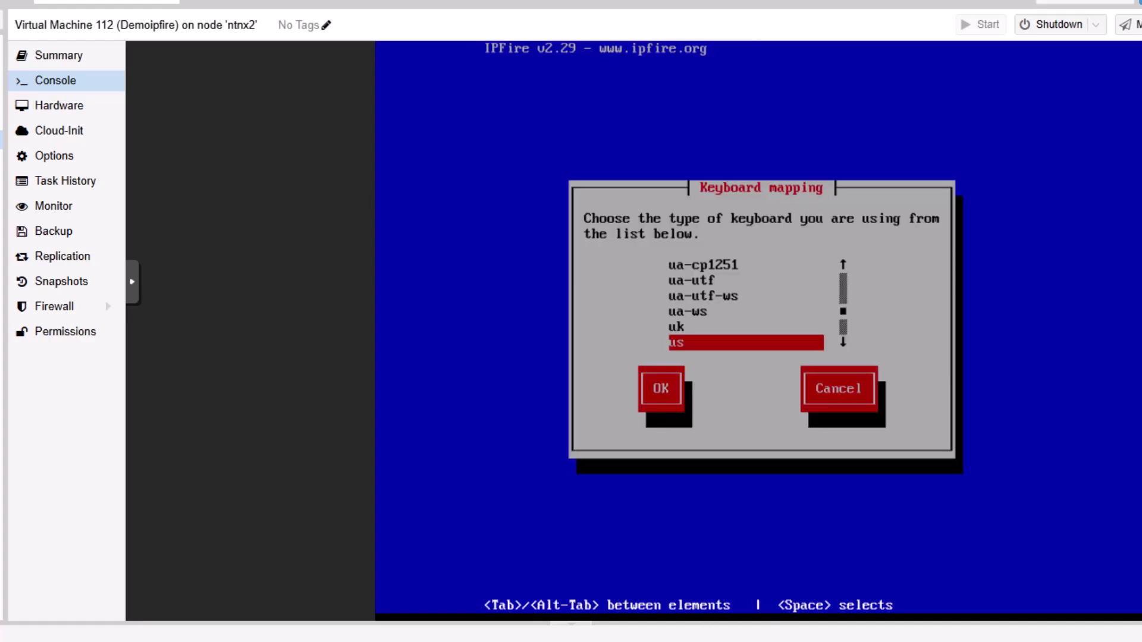
{"action": "key", "text": "Return"}
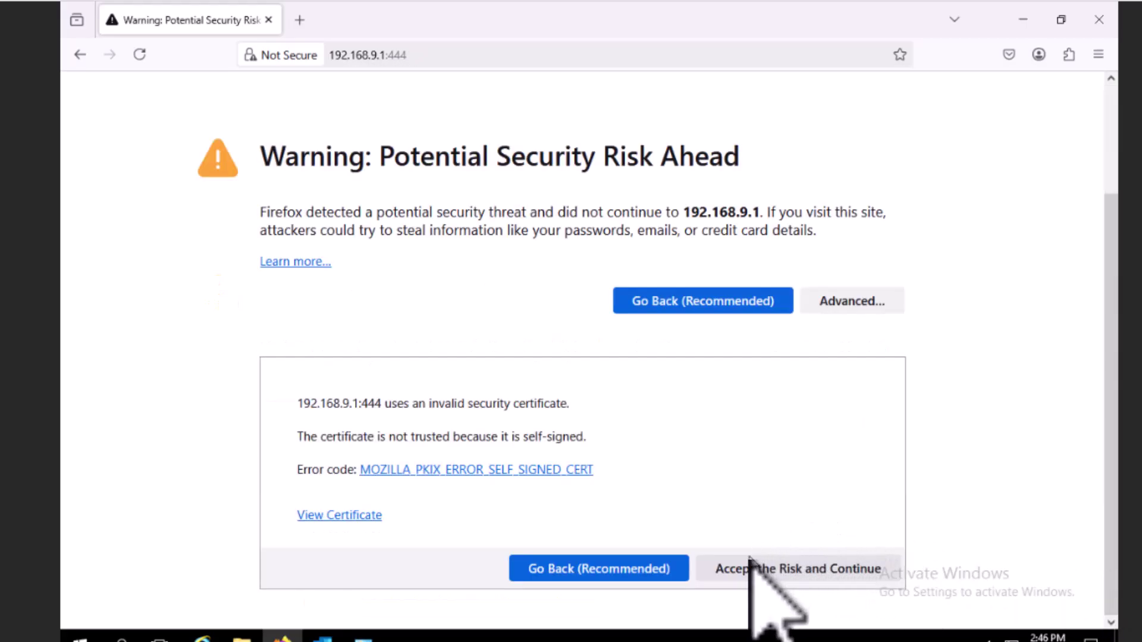
- Accept the certificate risk, sign in as admin with the account password, and decline saving it
{"action": "left_click", "coordinate": [750, 559]}
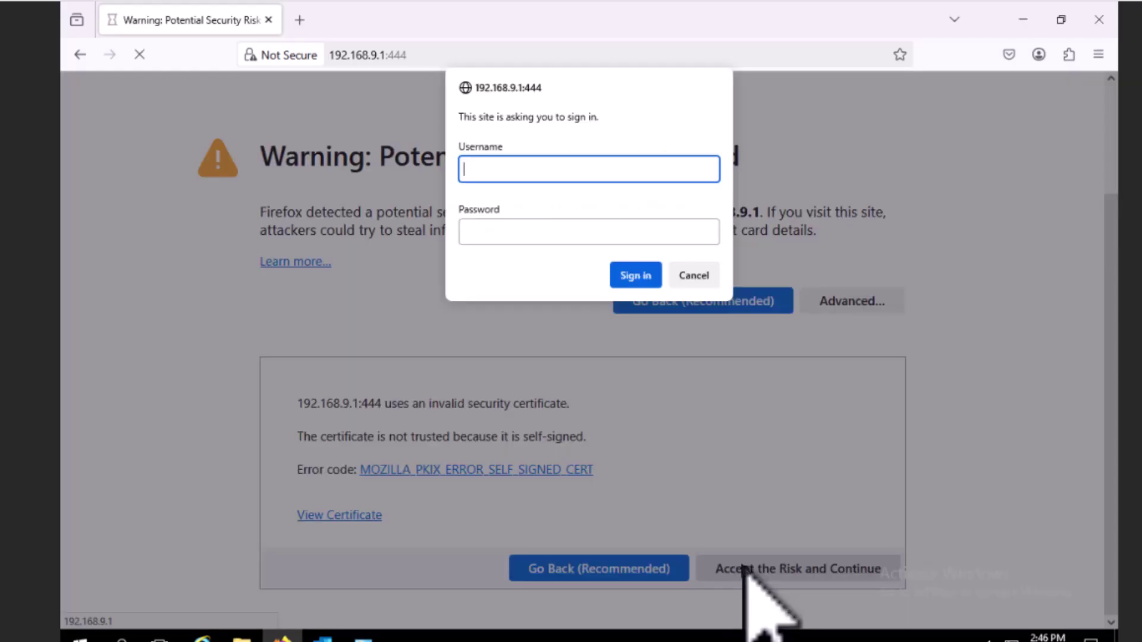
{"action": "type", "text": "admin"}
{"action": "key", "text": "Tab"}
{"action": "type", "text": "**********"}
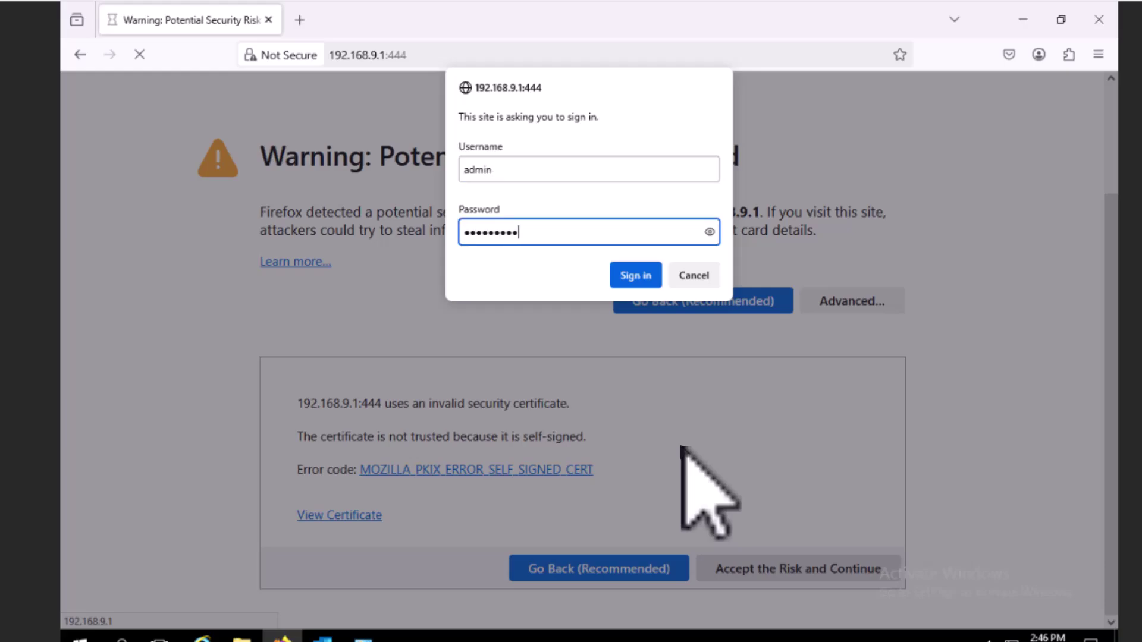
{"action": "key", "text": "Return"}
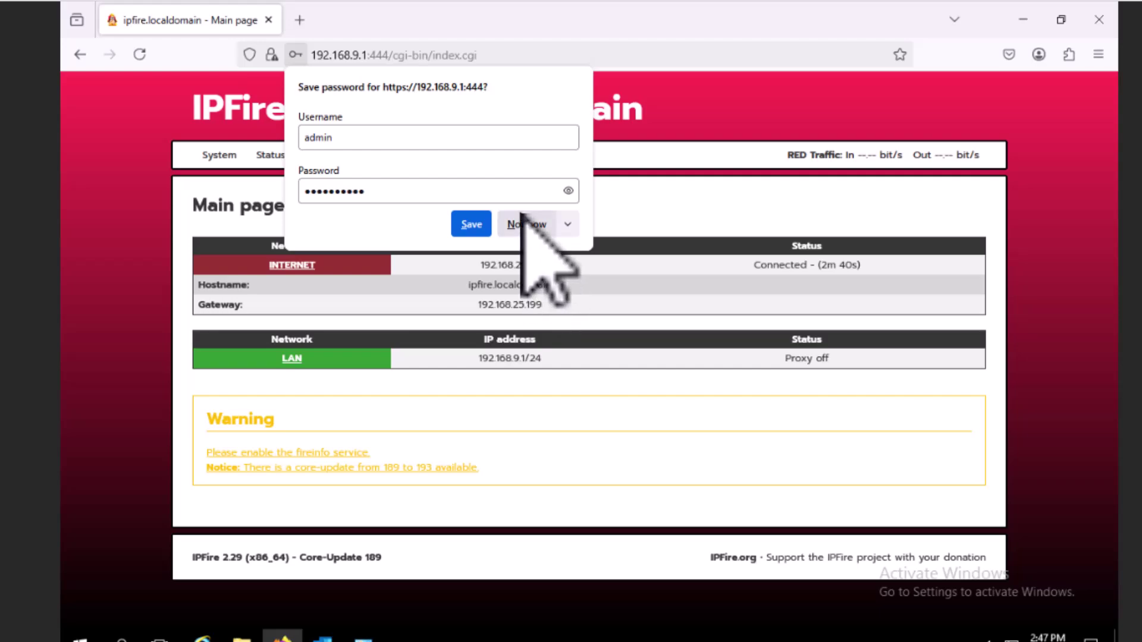
{"action": "left_click", "coordinate": [524, 224]}
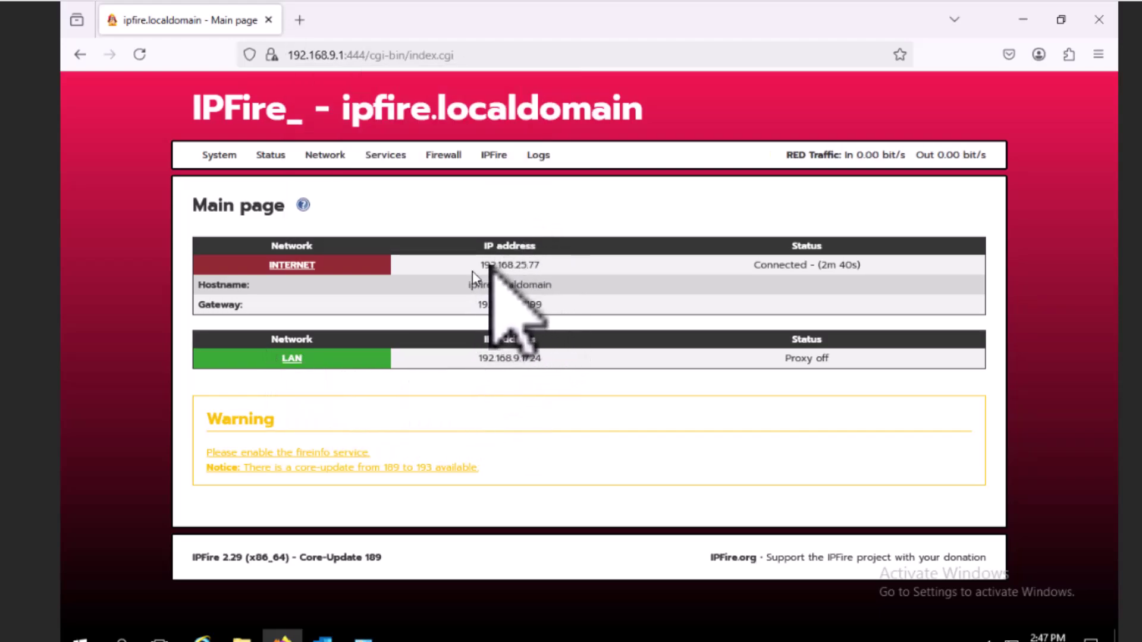
{"action": "left_click", "coordinate": [299, 22]}
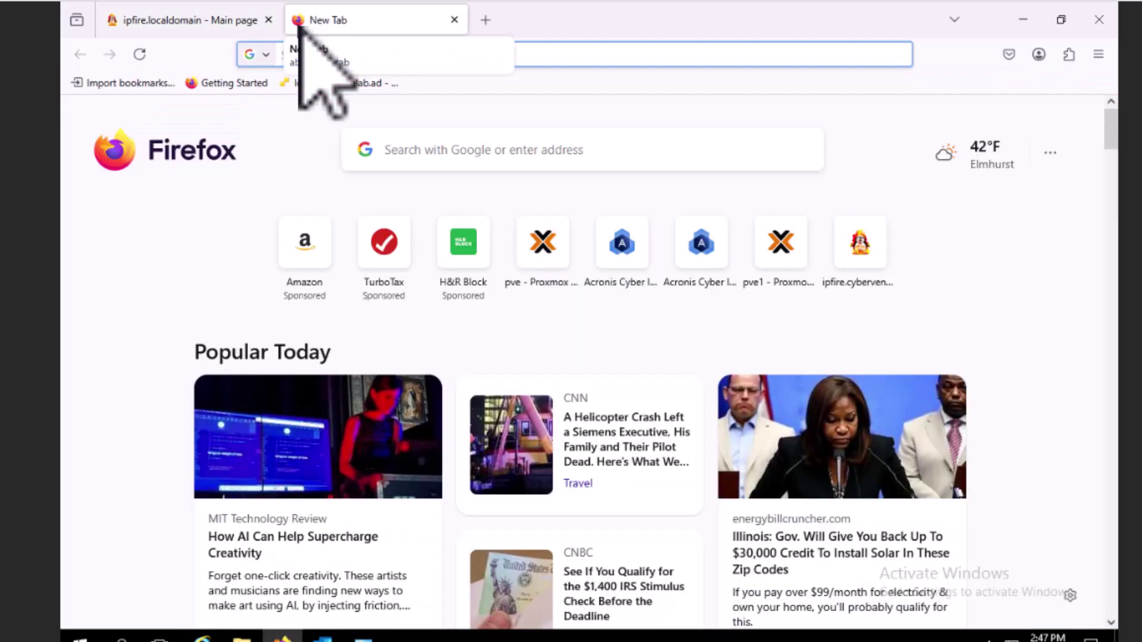
{"action": "type", "text": "ip"}
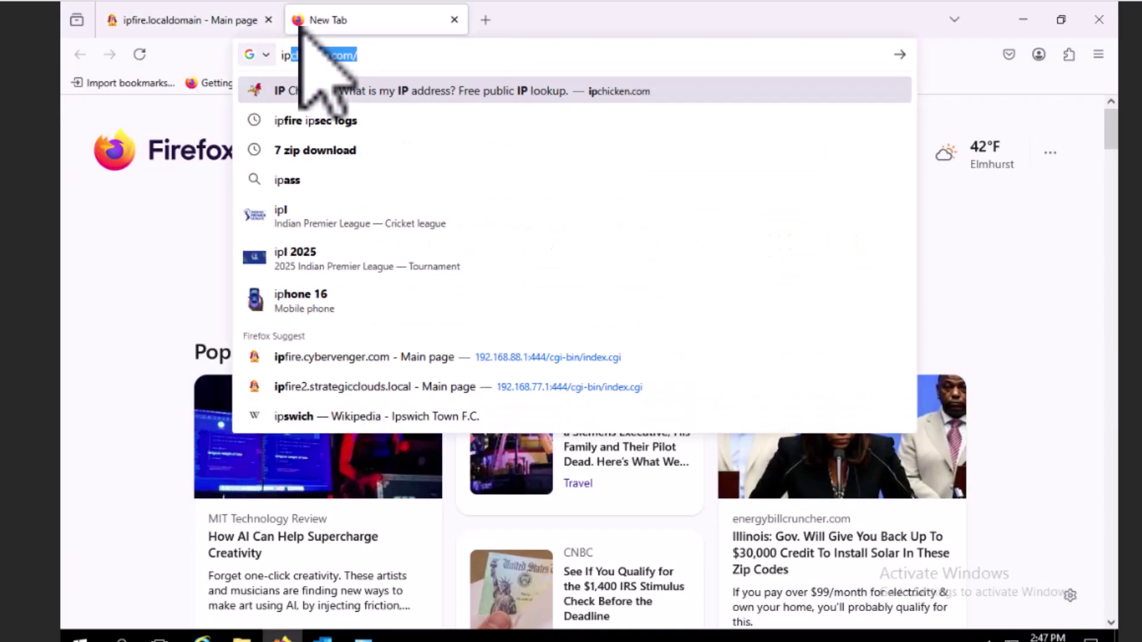
{"action": "key", "text": "BackSpace"}
{"action": "key", "text": "BackSpace"}
{"action": "key", "text": "BackSpace"}
{"action": "type", "text": "yahoo"}
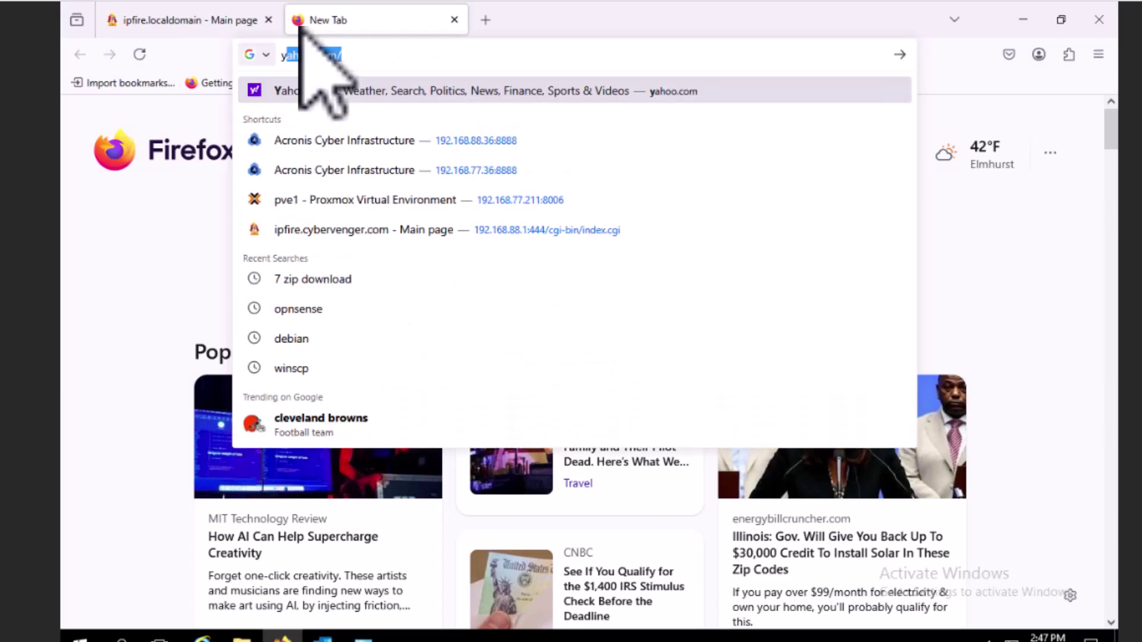
{"action": "key", "text": "Return"}
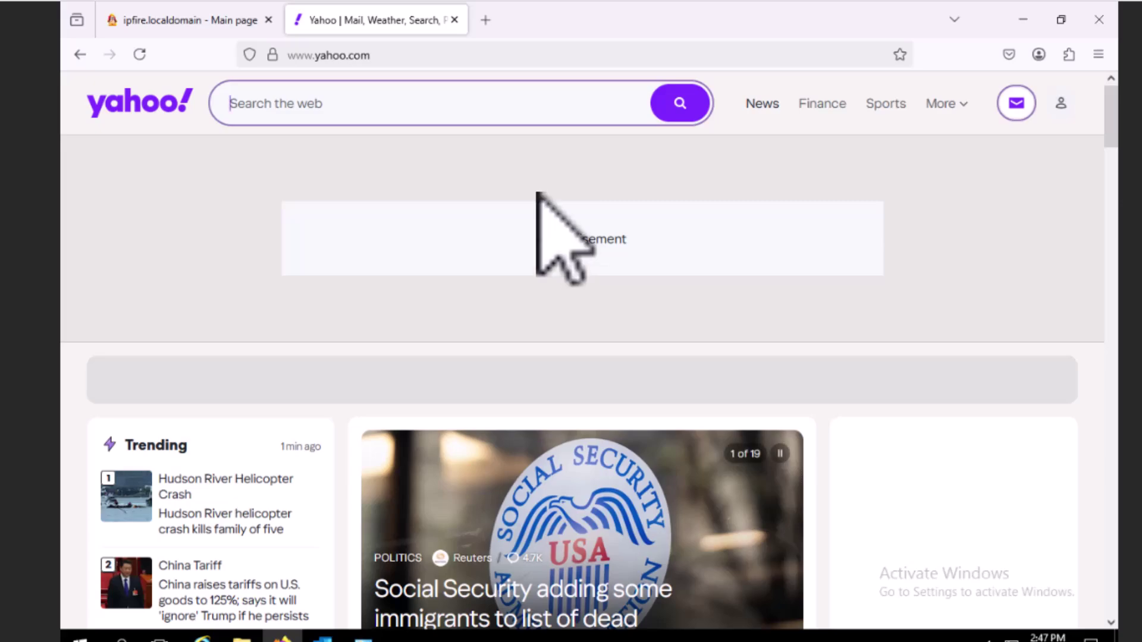
{"action": "left_click", "coordinate": [455, 20]}
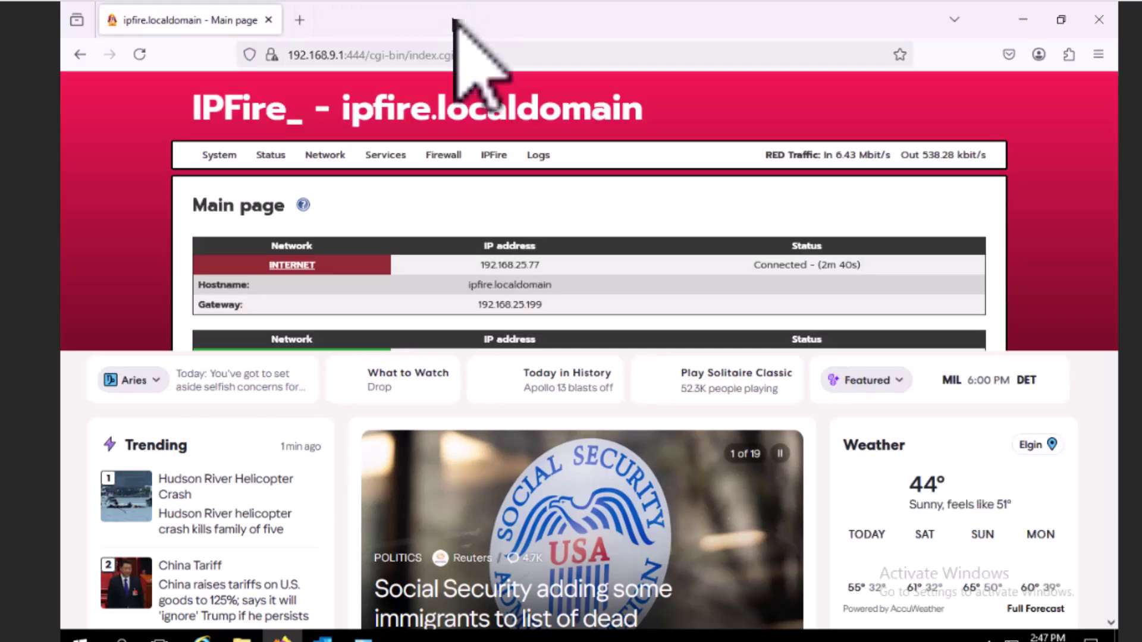
- Open the Firewall menu from the IPFire navigation bar
{"action": "mouse_move", "coordinate": [403, 160]}
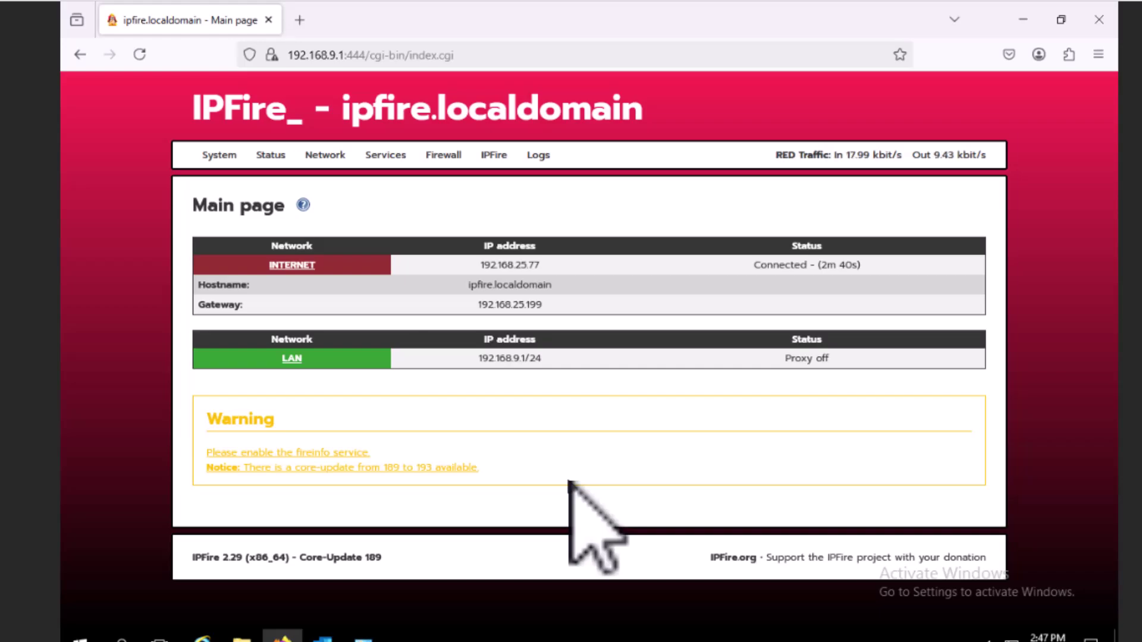
{"action": "left_click", "coordinate": [447, 157]}
- Open Firewall Rules and start a new rule with source address 192.168.9.4
{"action": "left_click", "coordinate": [443, 180]}
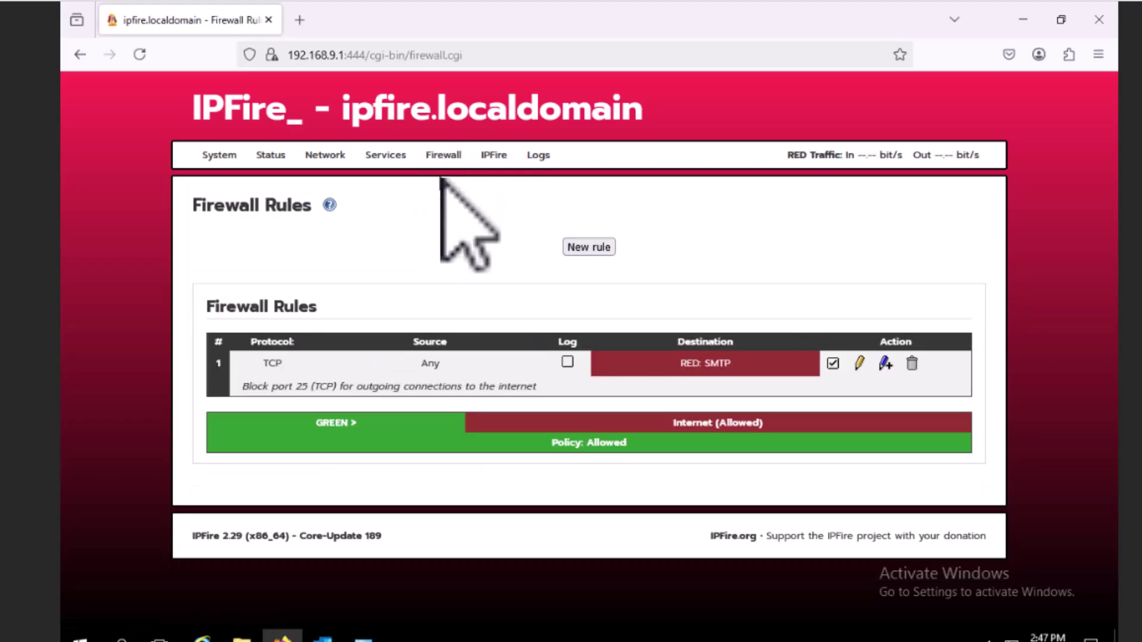
{"action": "left_click", "coordinate": [585, 244]}
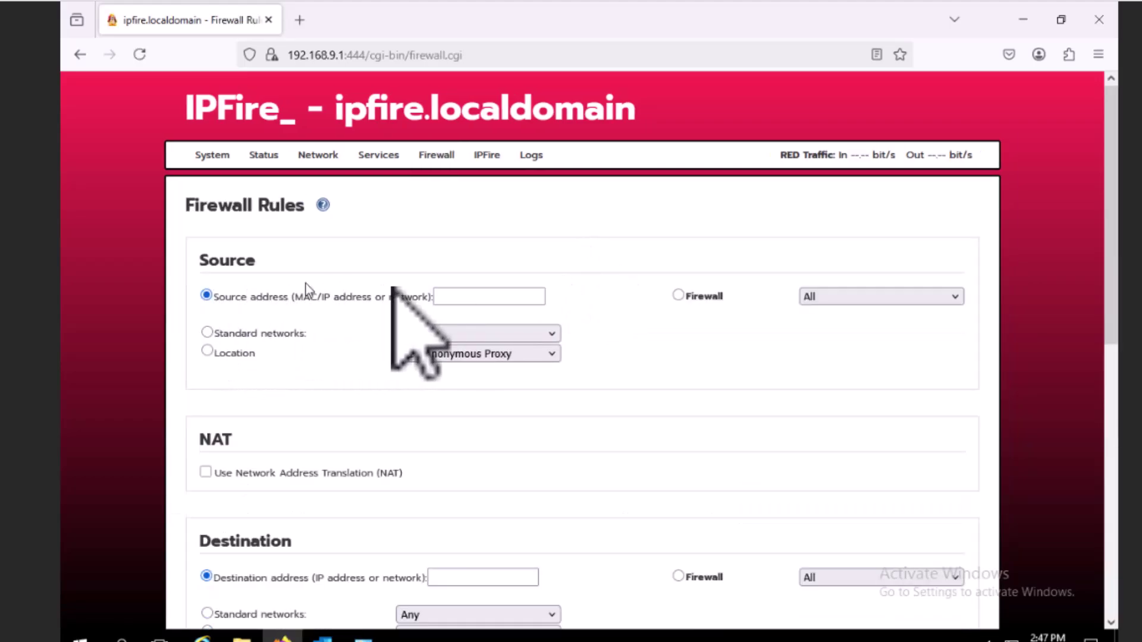
{"action": "left_click", "coordinate": [455, 300]}
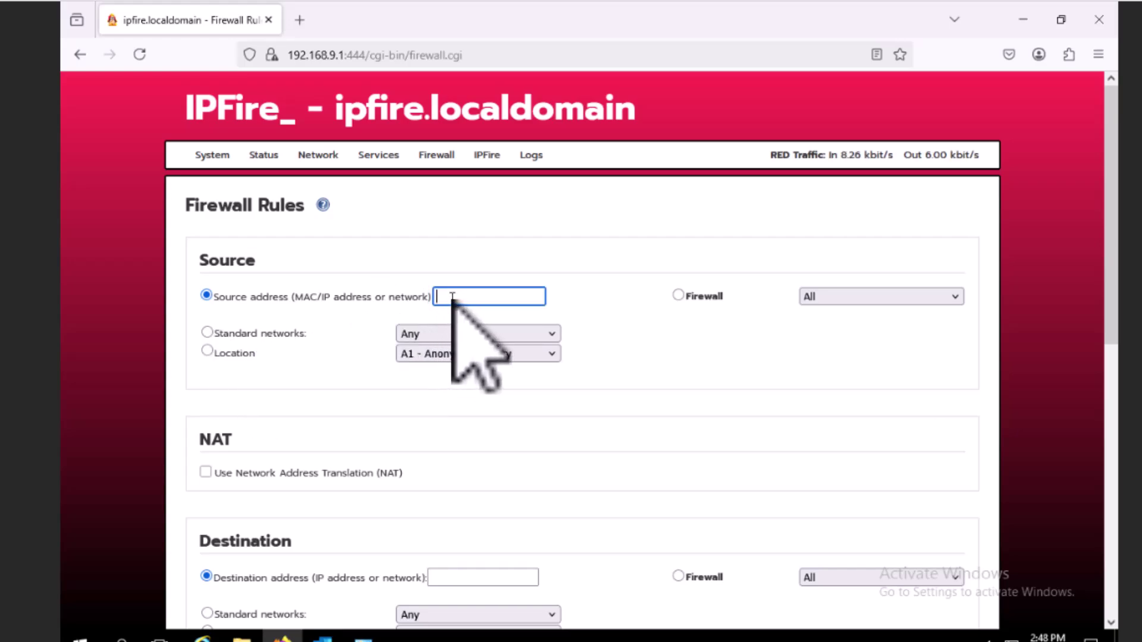
{"action": "type", "text": "192"}
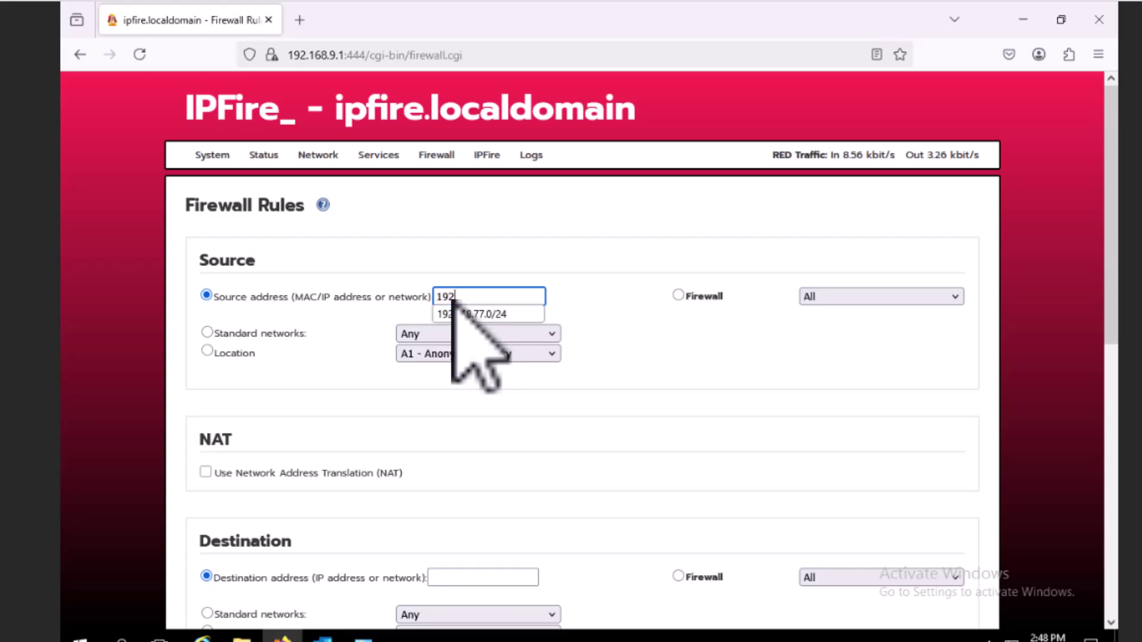
{"action": "type", "text": ".168.9.4"}
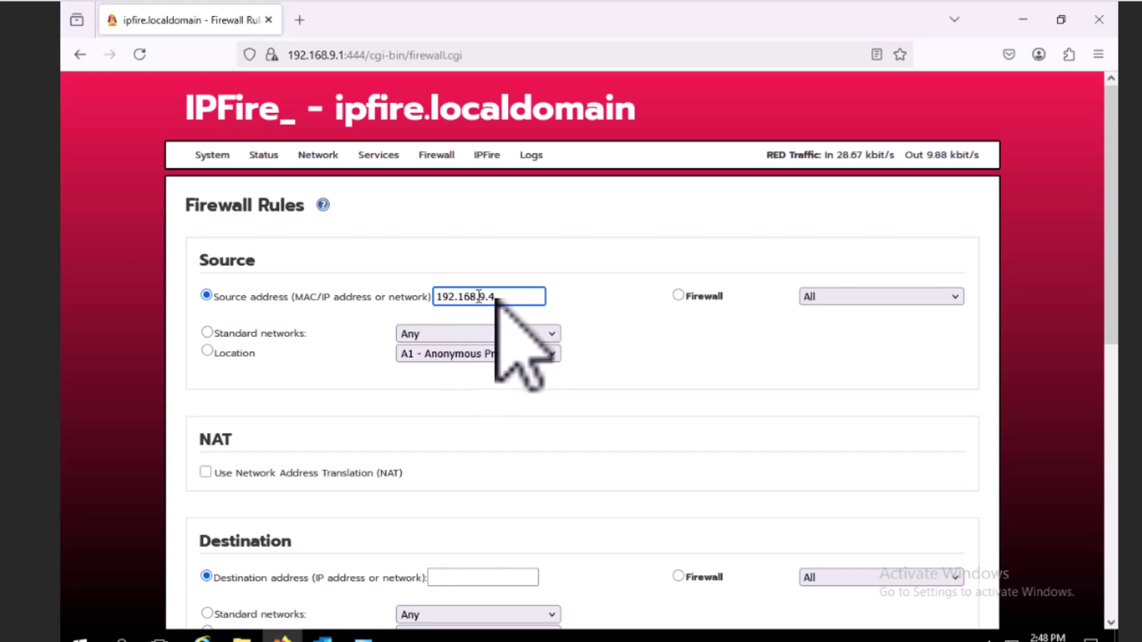
{"action": "left_click", "coordinate": [707, 349]}
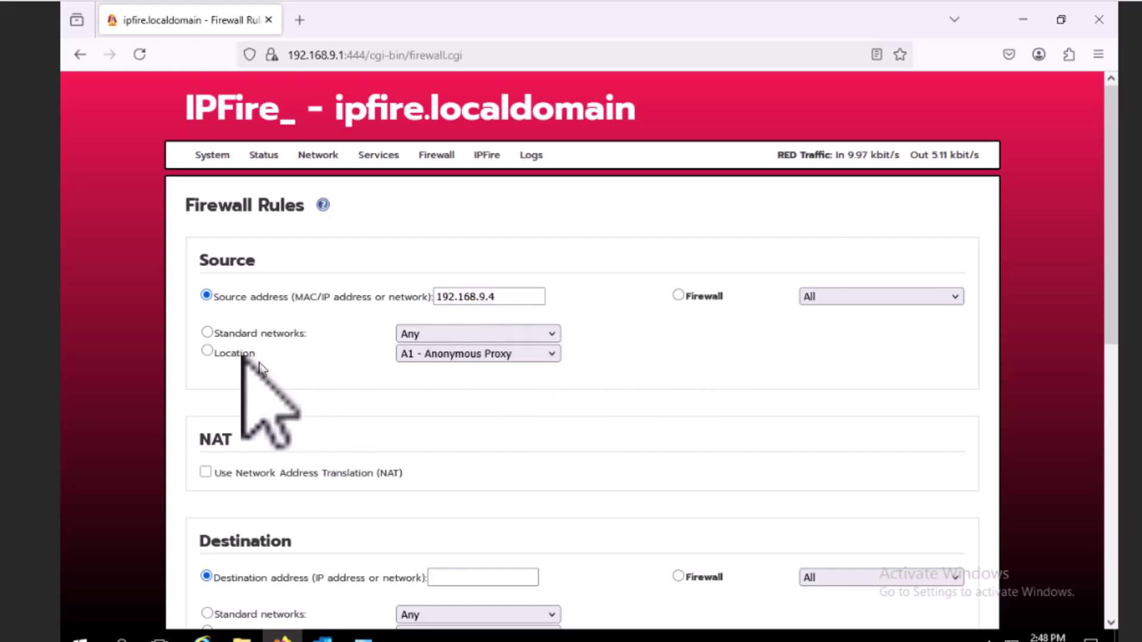
- Enable Network Address Translation as Destination NAT for the rule
{"action": "left_click", "coordinate": [205, 472]}
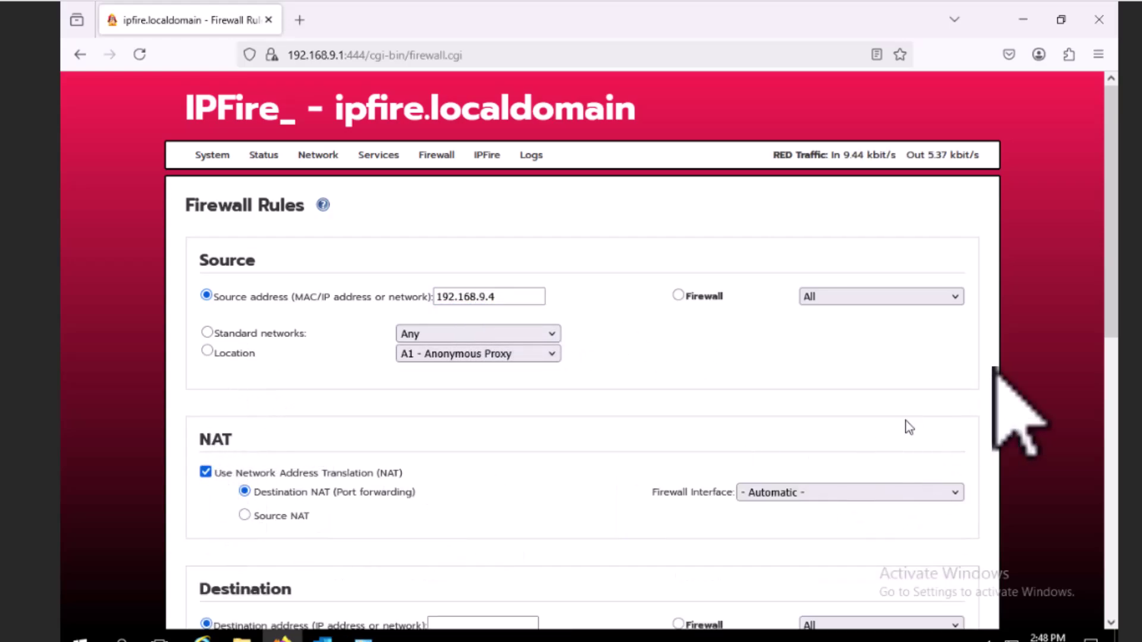
{"action": "scroll", "coordinate": [1114, 314], "scroll_direction": "down", "scroll_amount": 1}
{"action": "left_click_drag", "start_coordinate": [1113, 313], "coordinate": [1097, 414]}
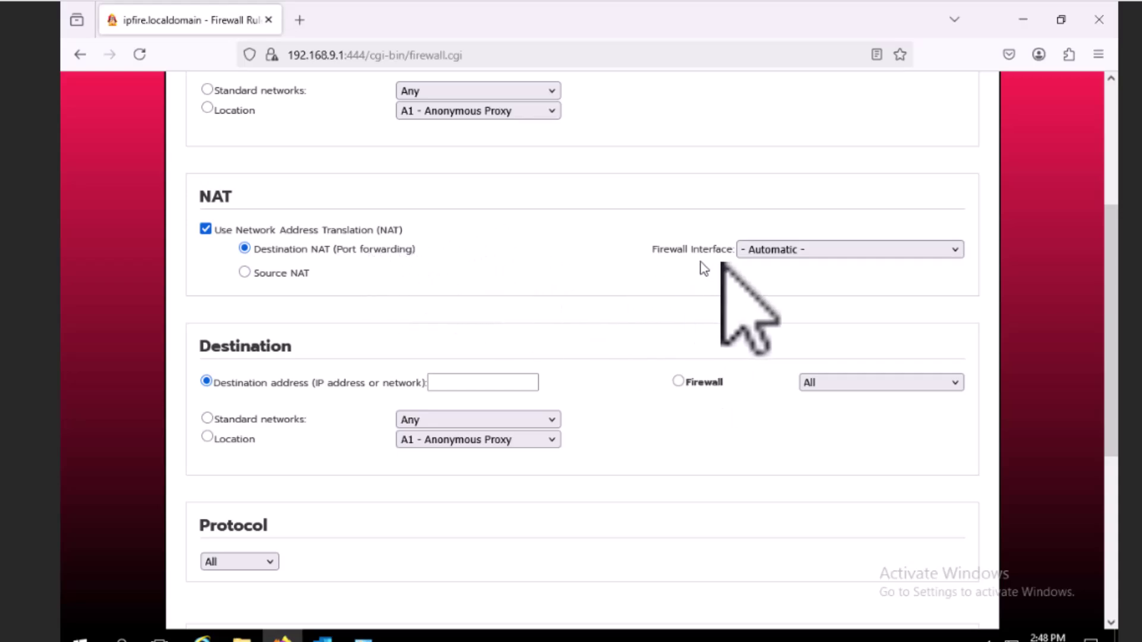
- Set the rule's protocol to TCP and its destination to Firewall RED (192.168.25.77)
{"action": "left_click", "coordinate": [450, 381]}
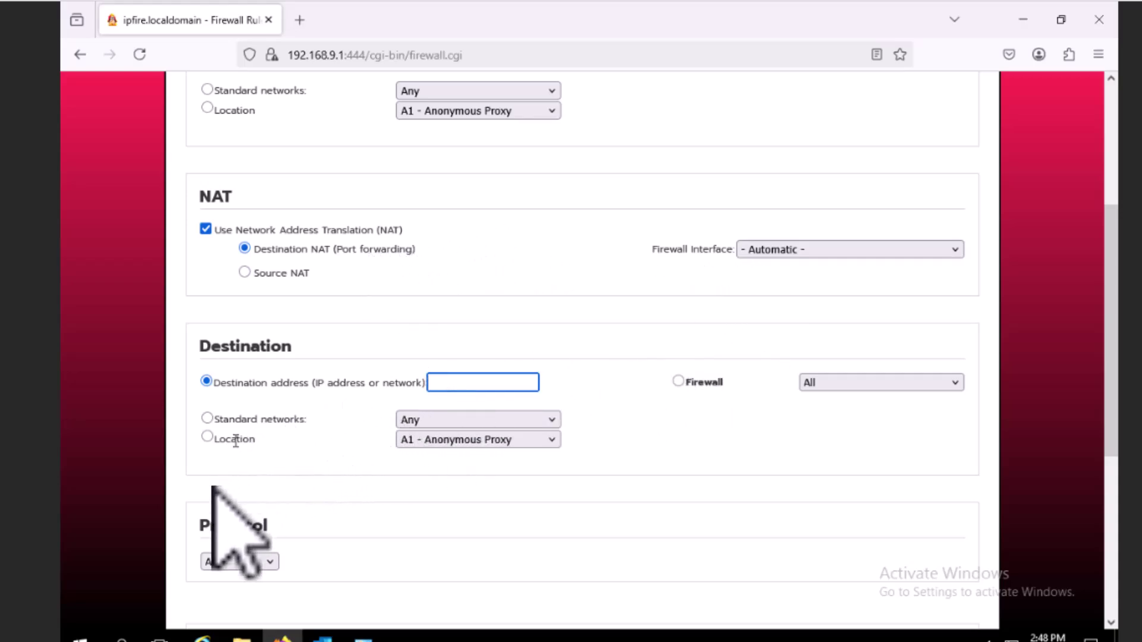
{"action": "left_click", "coordinate": [236, 562]}
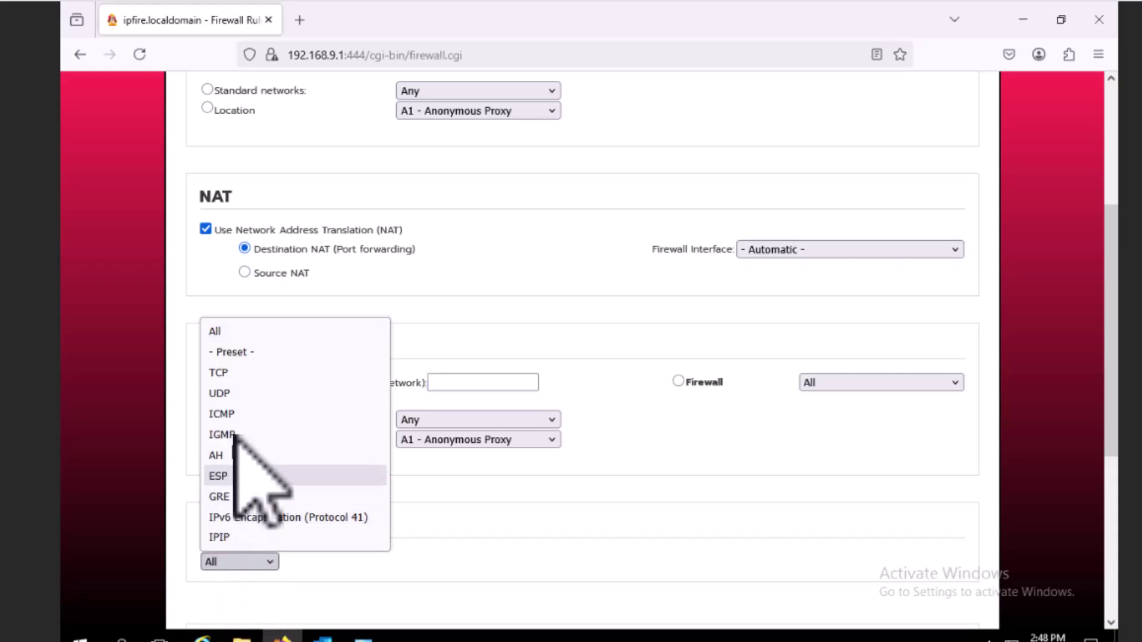
{"action": "left_click", "coordinate": [236, 373]}
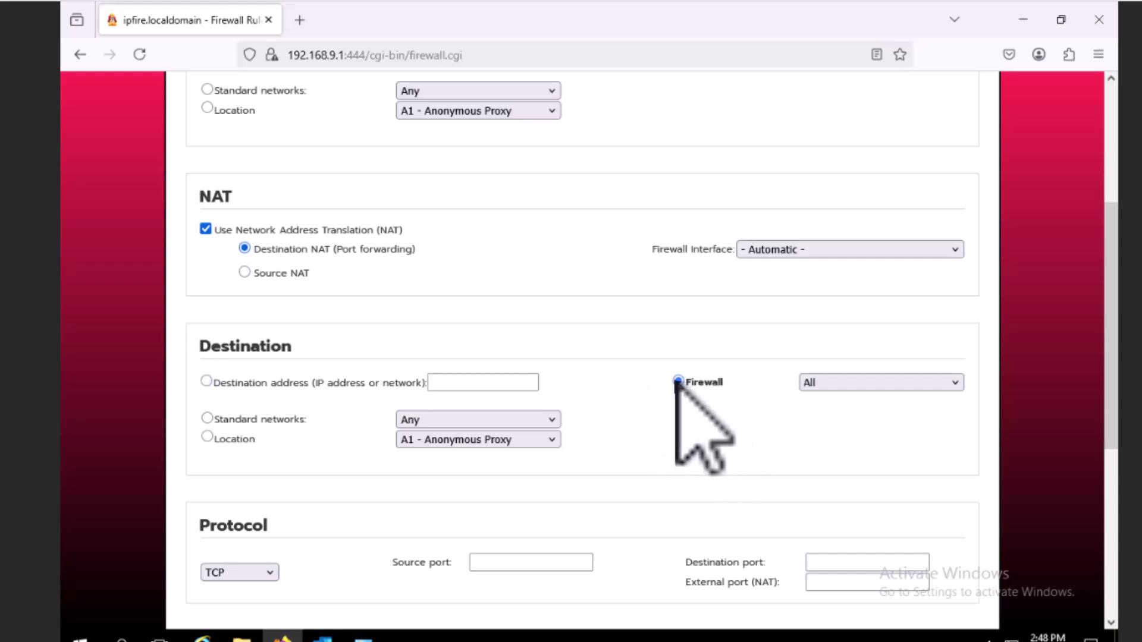
{"action": "left_click", "coordinate": [824, 382]}
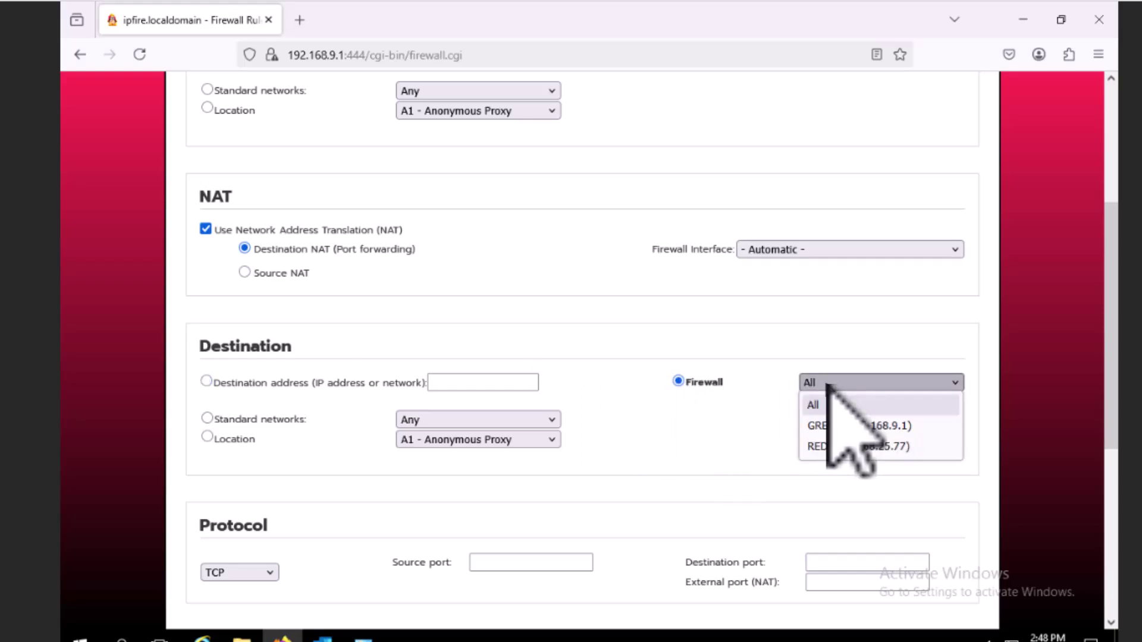
{"action": "left_click", "coordinate": [821, 445]}
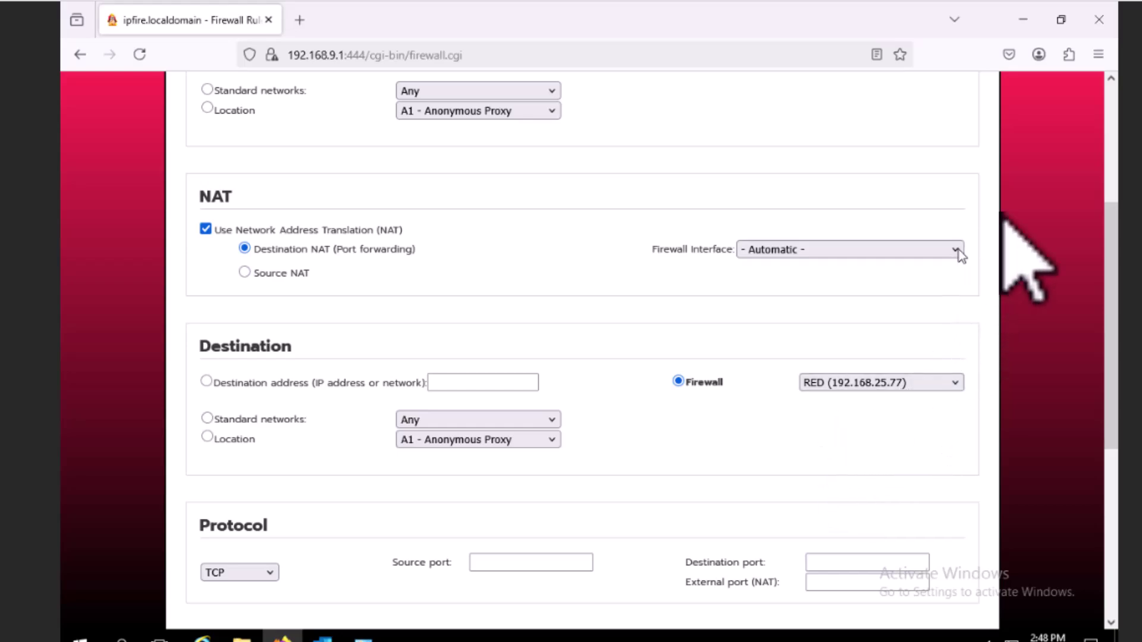
- Return to the source address field and start deleting its last digits
{"action": "scroll", "coordinate": [1110, 172], "scroll_direction": "up", "scroll_amount": 5}
{"action": "left_click", "coordinate": [500, 297]}
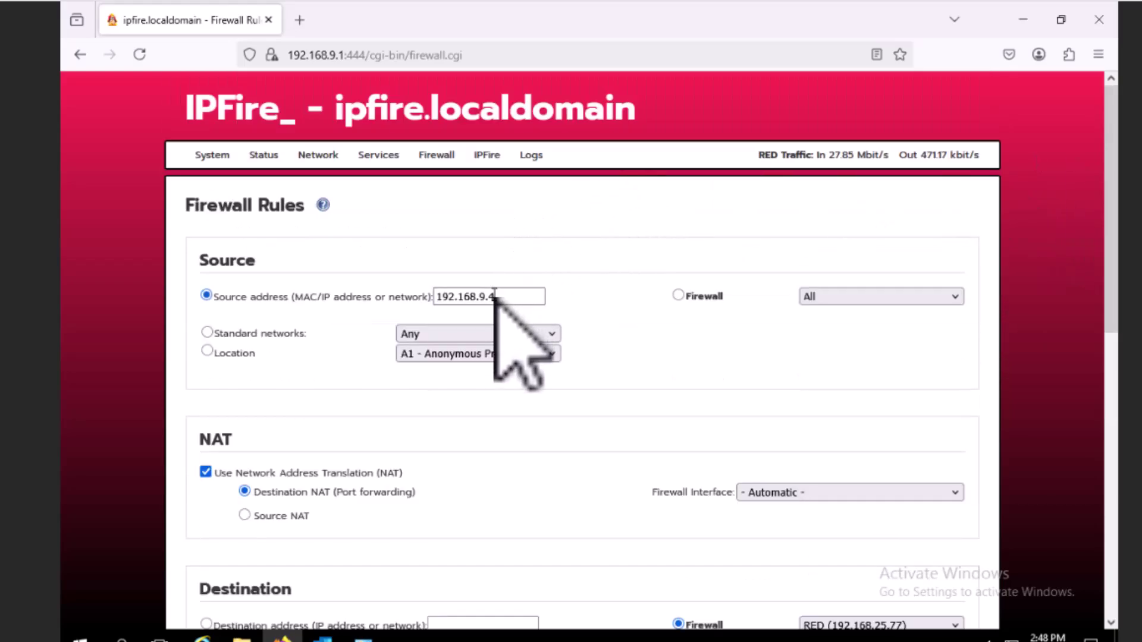
{"action": "key", "text": "BackSpace"}
{"action": "key", "text": "BackSpace"}
{"action": "key", "text": "BackSpace"}
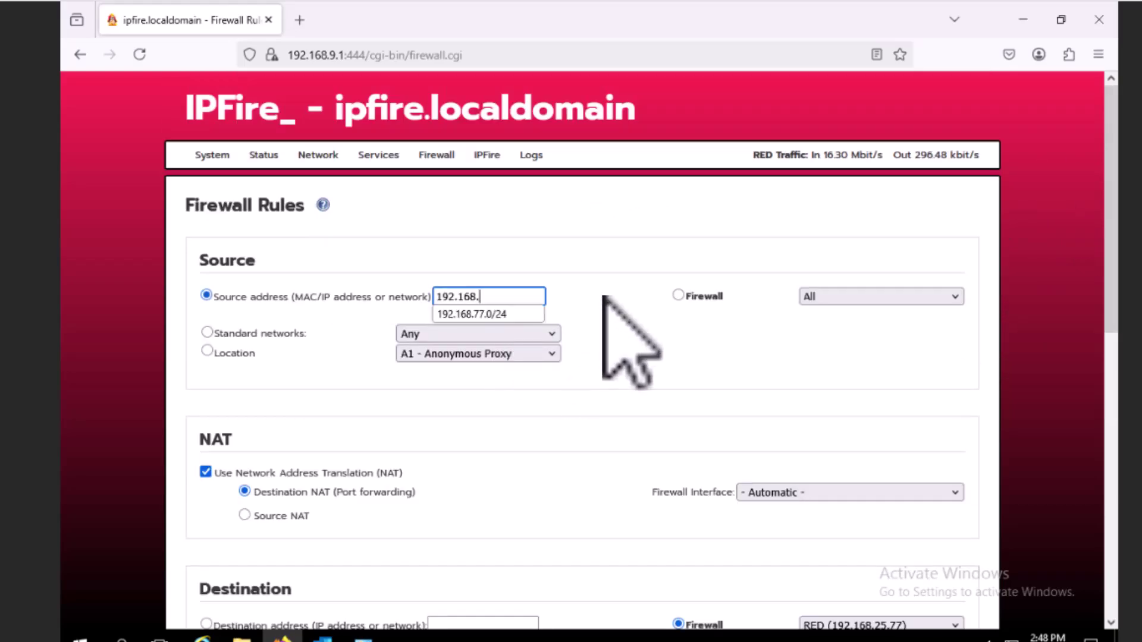
- Complete the source address as 192.168.77.177
{"action": "type", "text": "77."}
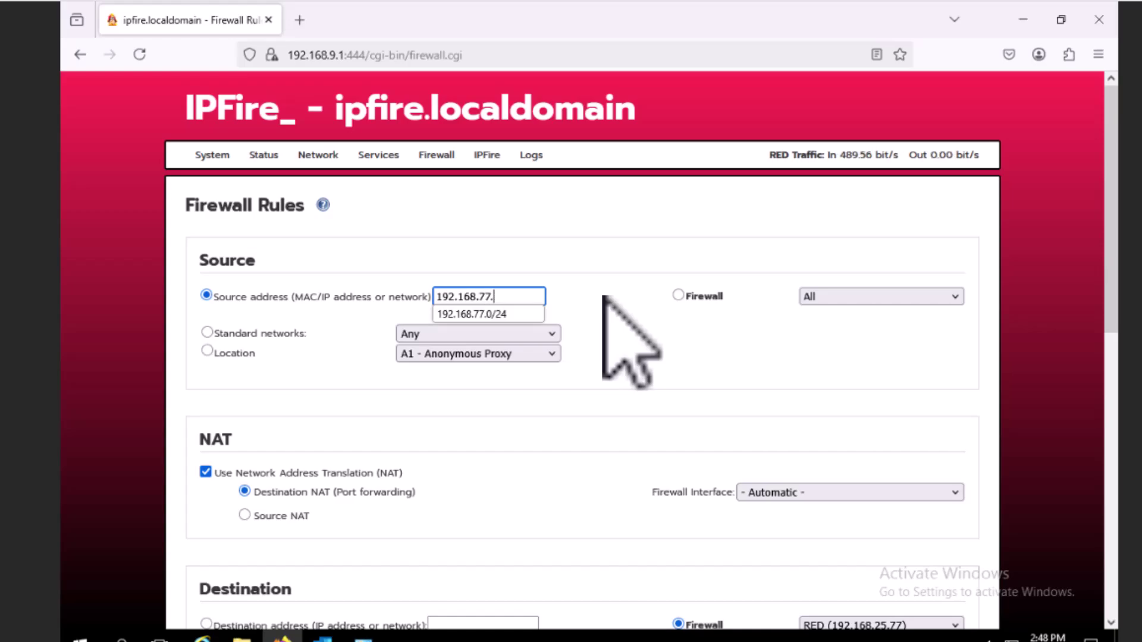
{"action": "type", "text": "177"}
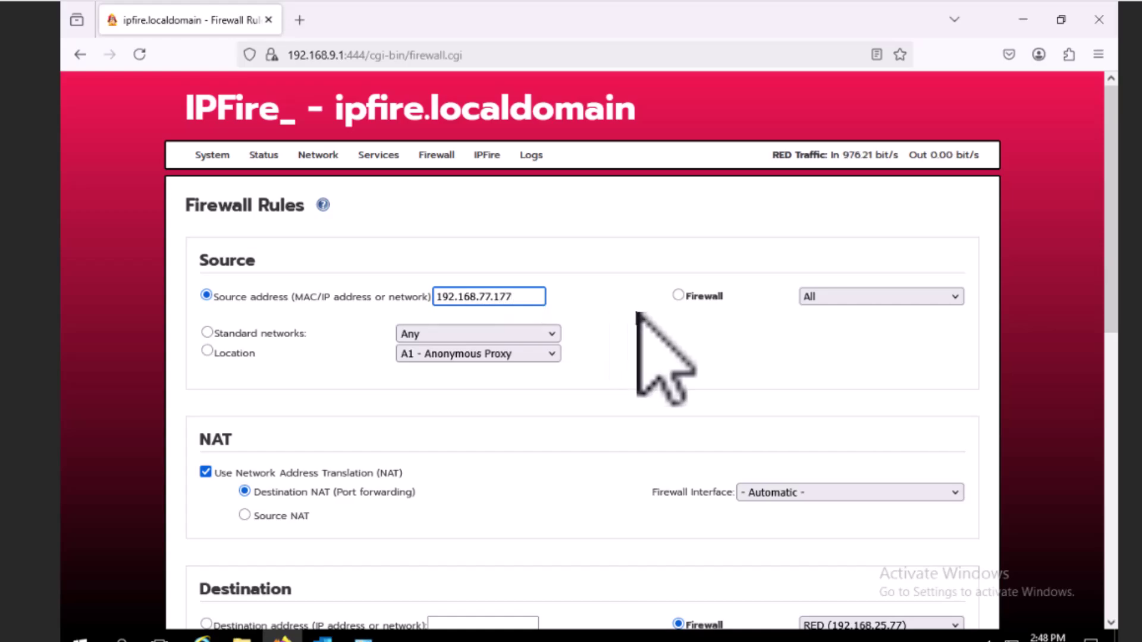
{"action": "left_click_drag", "start_coordinate": [475, 297], "coordinate": [479, 297]}
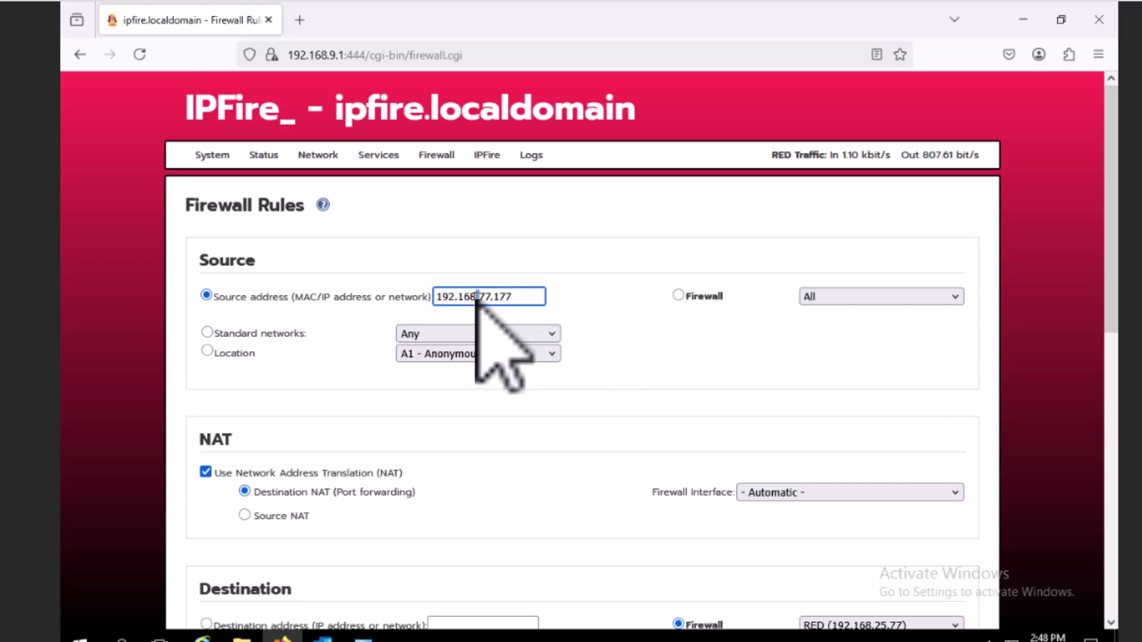
{"action": "scroll", "coordinate": [1107, 214], "scroll_direction": "down", "scroll_amount": 3}
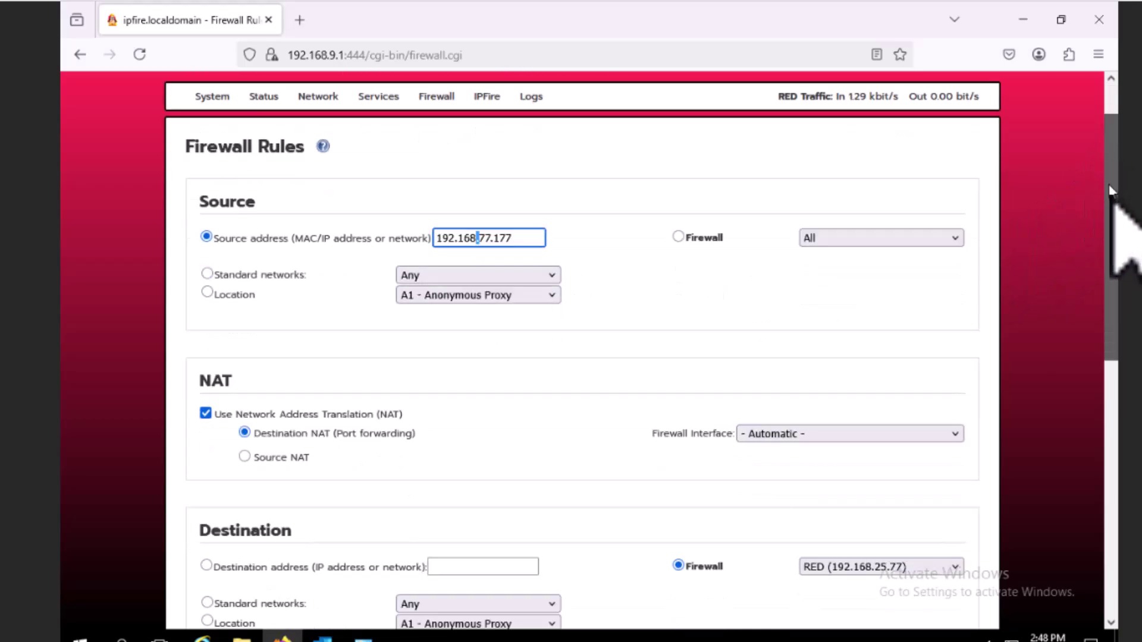
{"action": "scroll", "coordinate": [1106, 232], "scroll_direction": "down", "scroll_amount": 3}
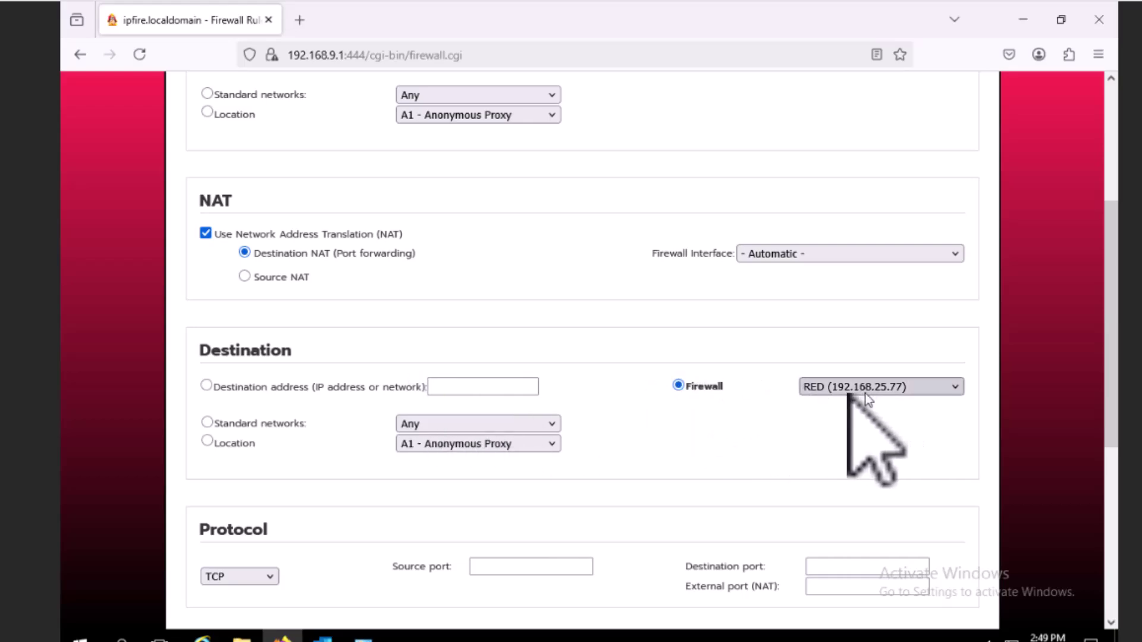
- Switch the destination to a specific address and enter 192.168.9.50
{"action": "left_click", "coordinate": [206, 384]}
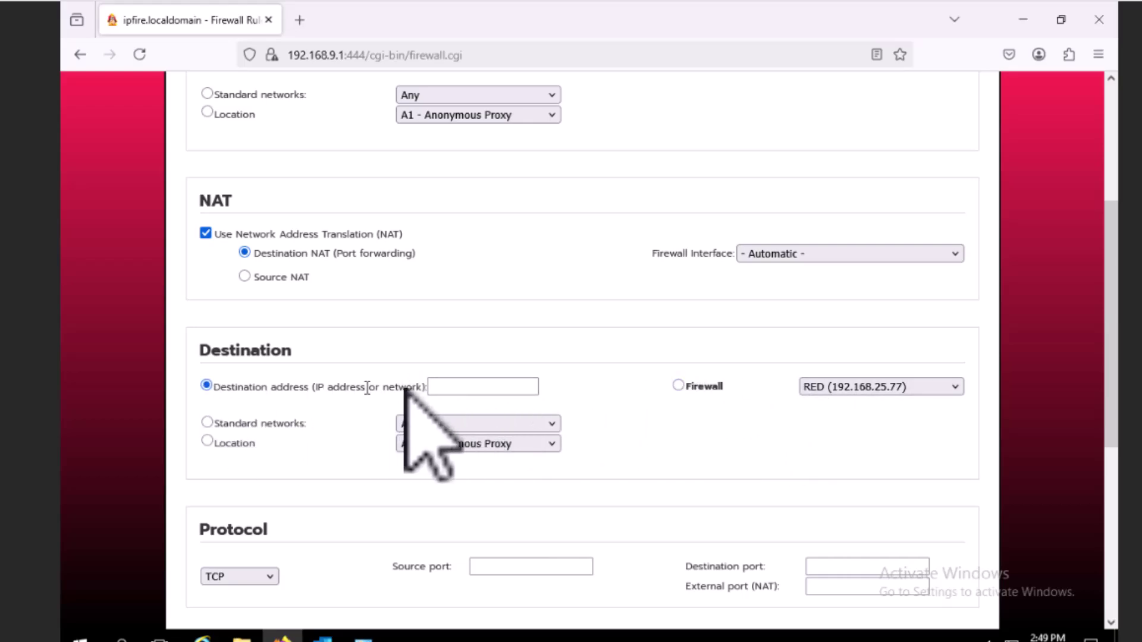
{"action": "left_click", "coordinate": [443, 387]}
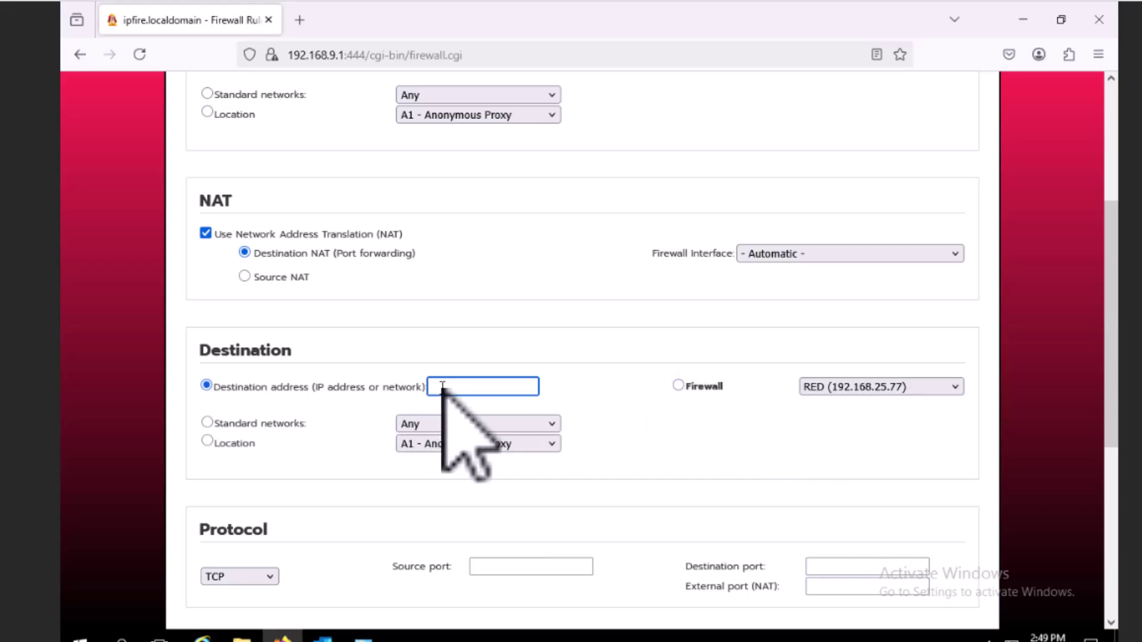
{"action": "type", "text": "192.168."}
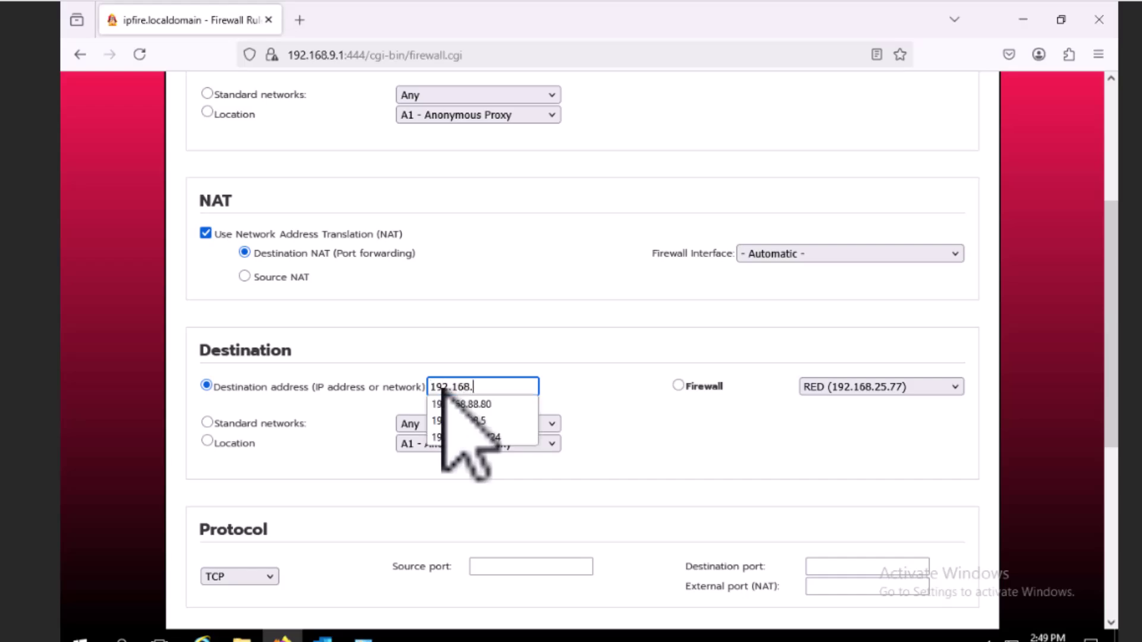
{"action": "type", "text": "9.50"}
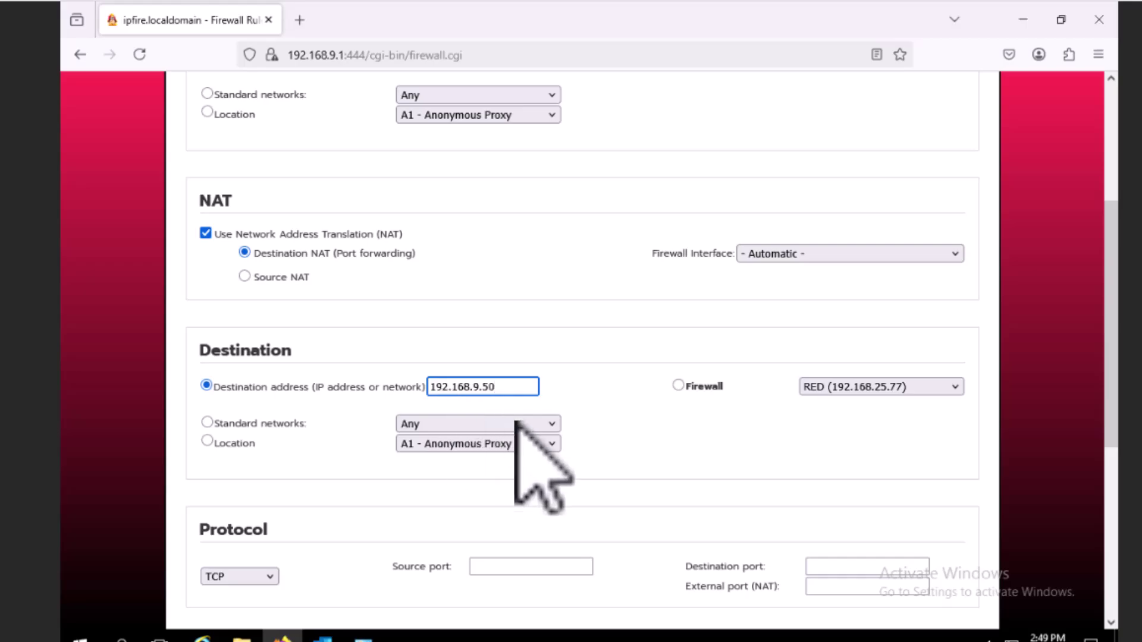
{"action": "left_click_drag", "start_coordinate": [1114, 364], "coordinate": [1112, 432]}
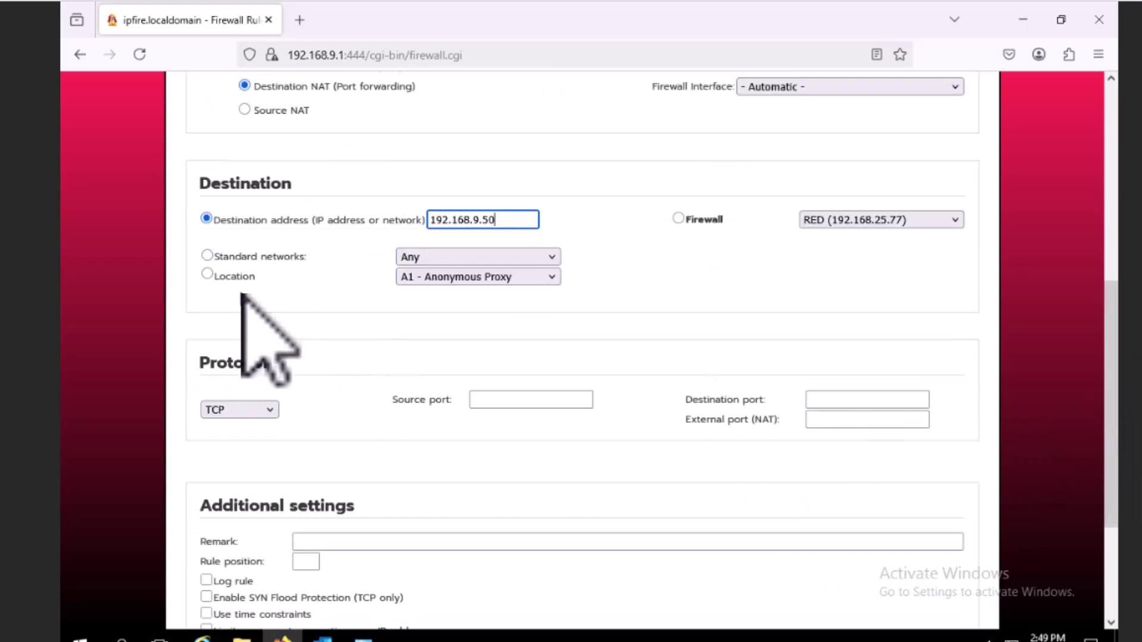
- Replace the forwarding rule's destination port 3389 with 22
{"action": "left_click", "coordinate": [822, 402]}
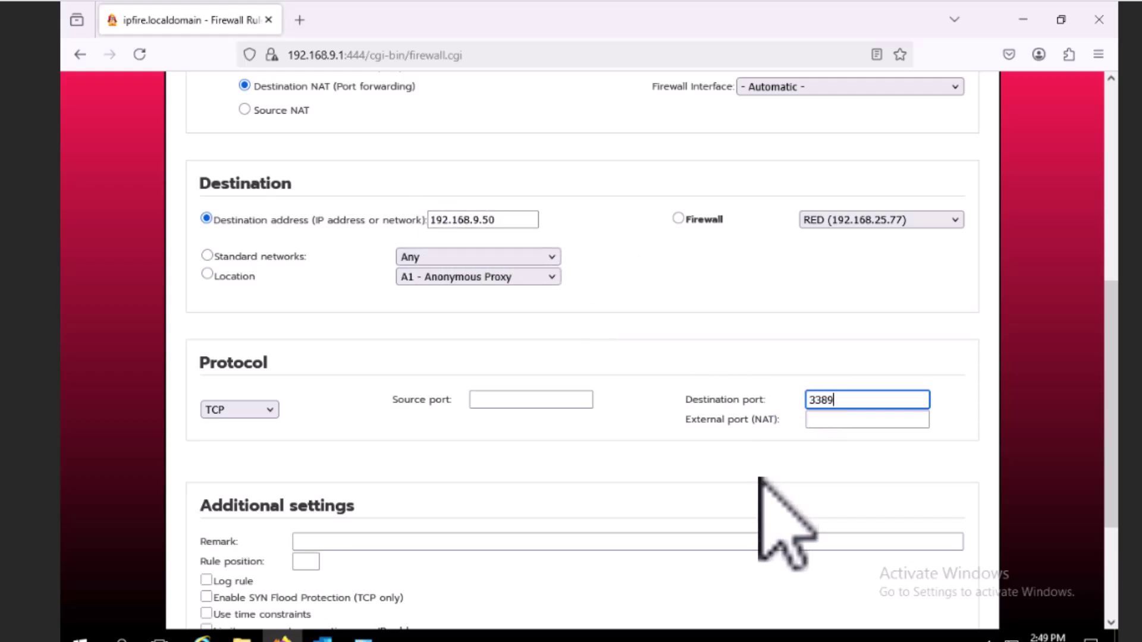
{"action": "left_click", "coordinate": [834, 418]}
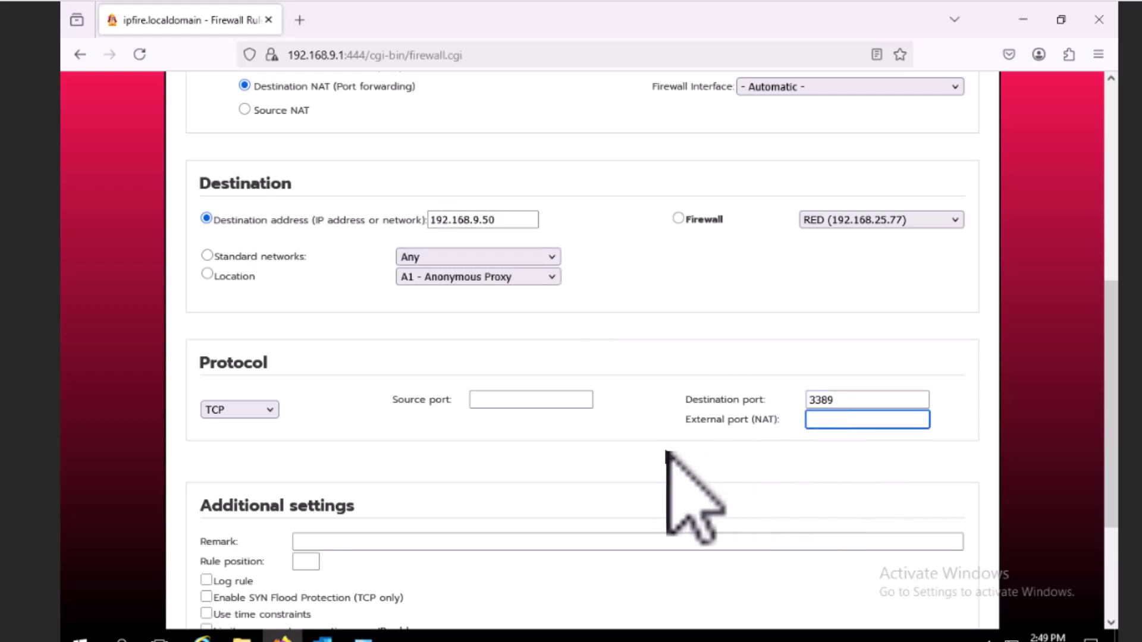
{"action": "double_click", "coordinate": [840, 399]}
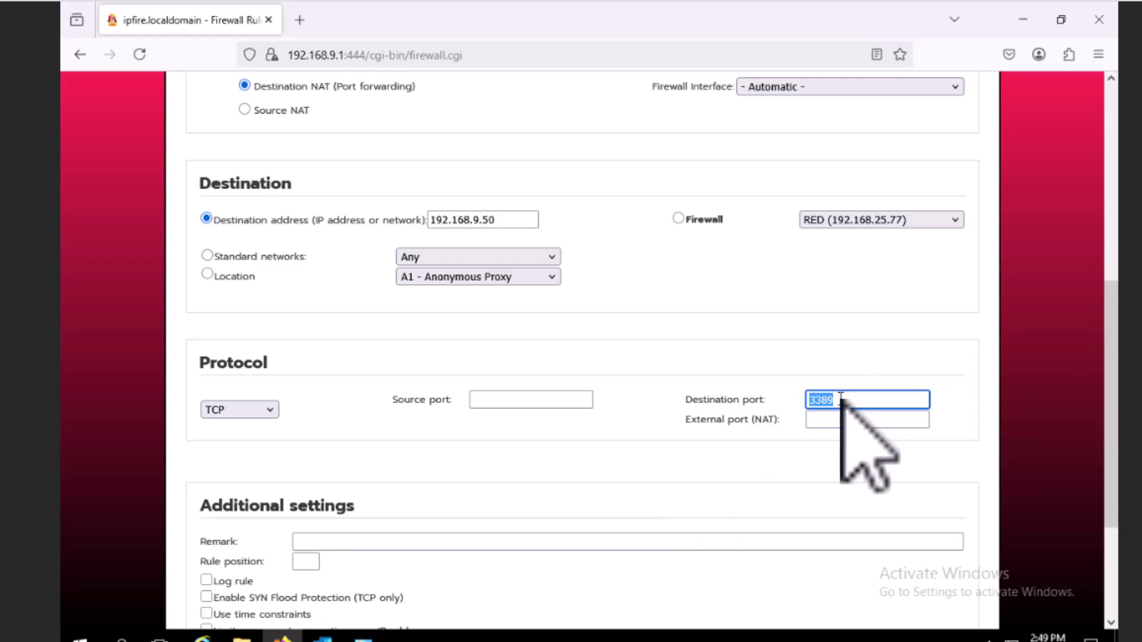
{"action": "type", "text": "22"}
{"action": "left_click", "coordinate": [743, 437]}
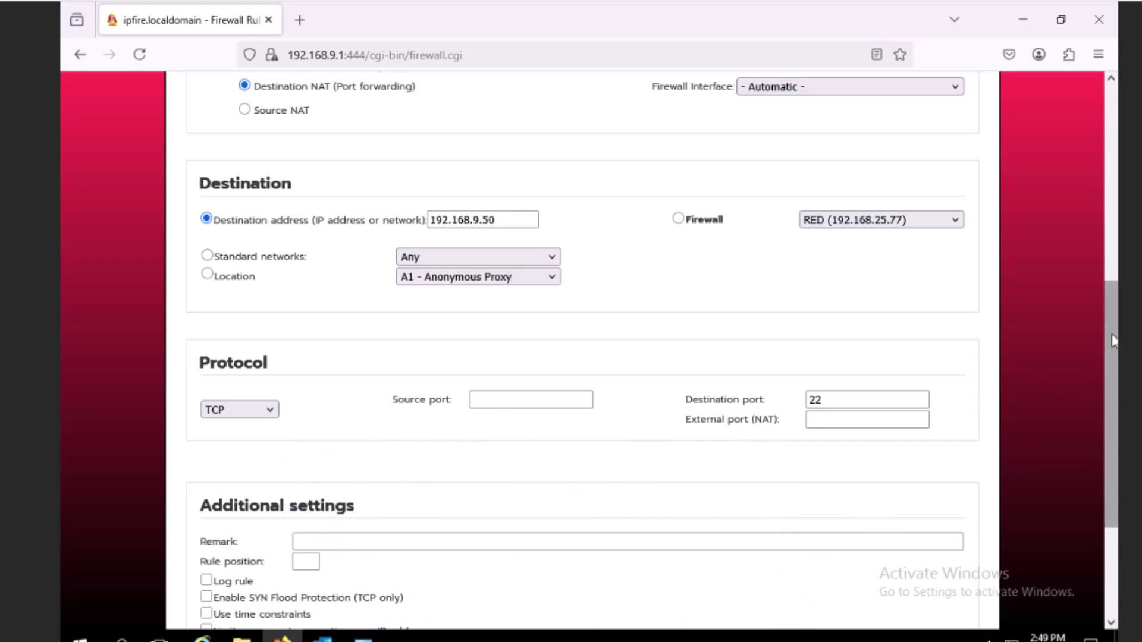
{"action": "left_click_drag", "start_coordinate": [1113, 314], "coordinate": [1112, 378]}
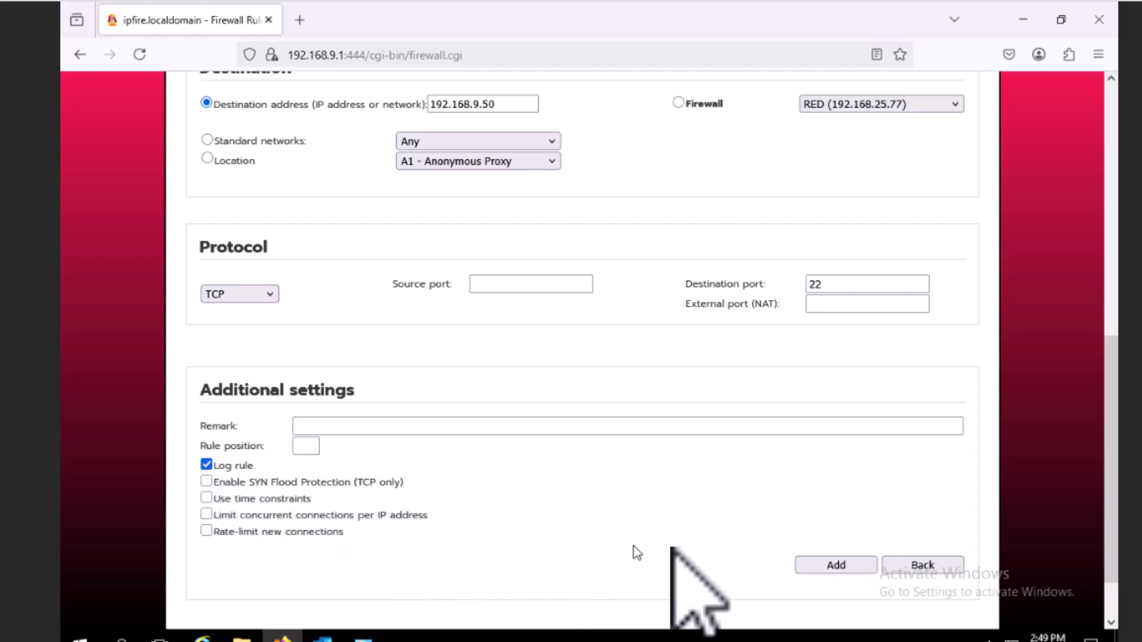
- Enable SYN flood protection, cap concurrent connections per IP at 2, and add the rule
{"action": "left_click", "coordinate": [206, 481]}
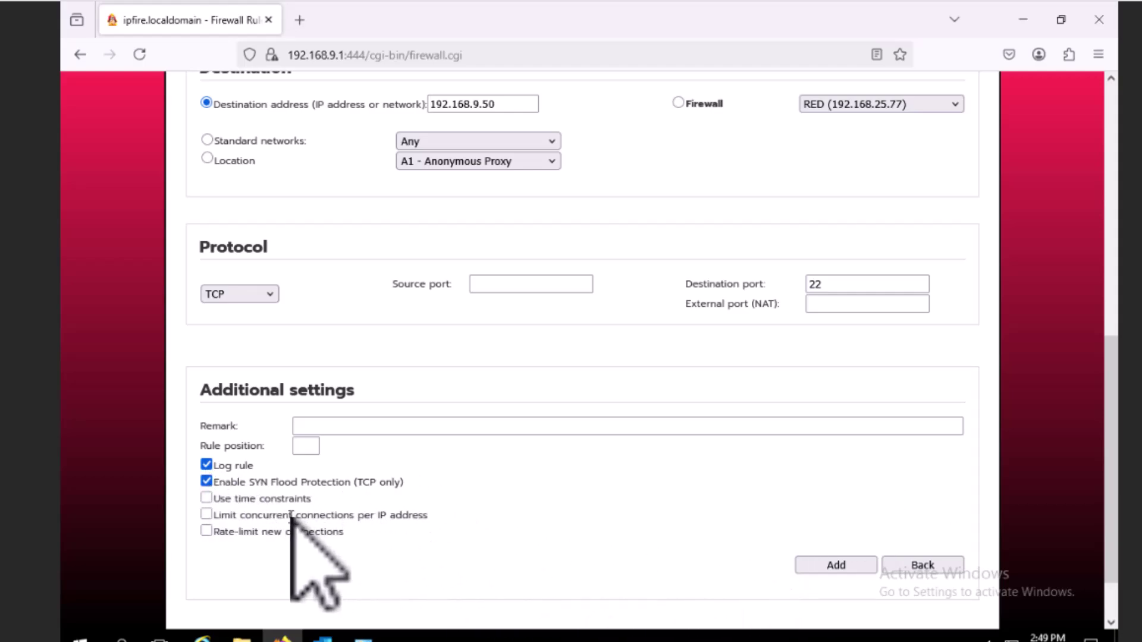
{"action": "left_click", "coordinate": [207, 515]}
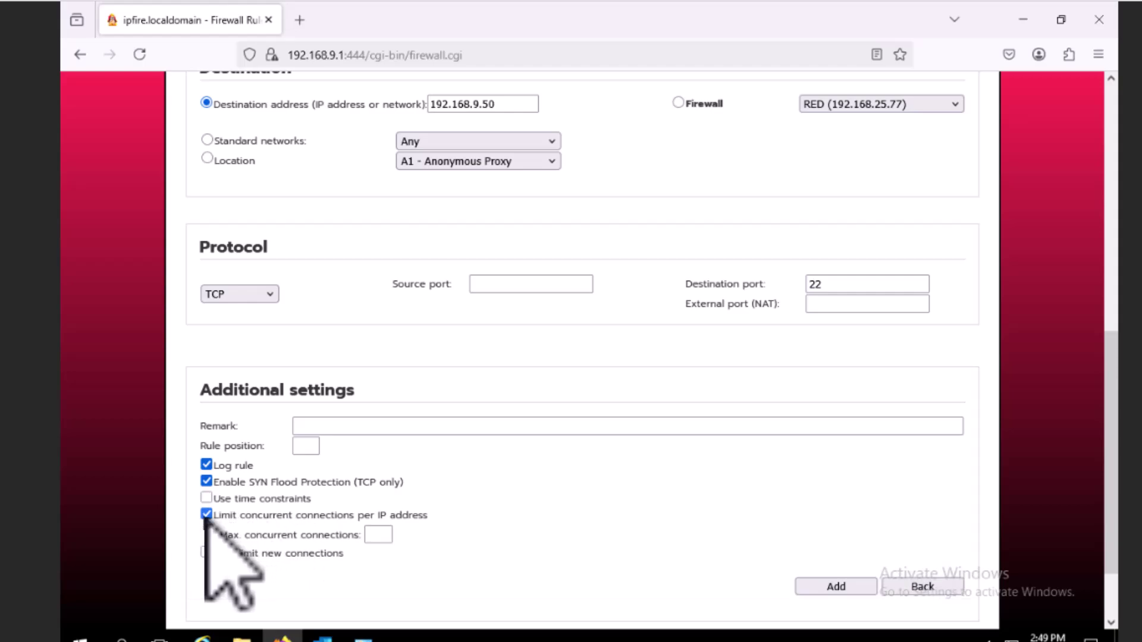
{"action": "left_click", "coordinate": [385, 531]}
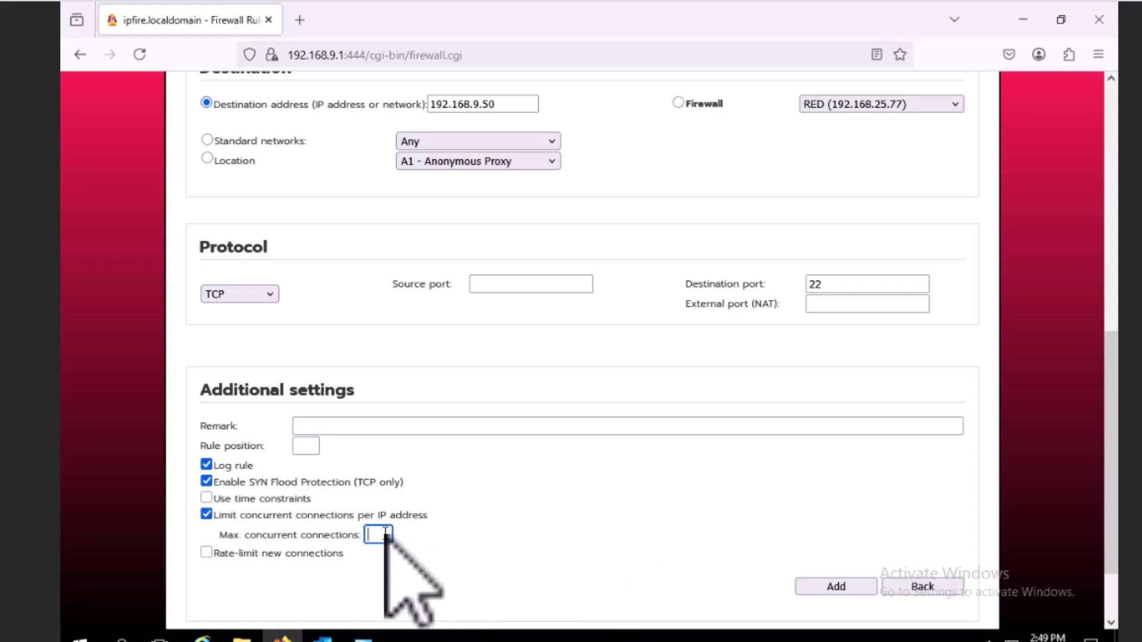
{"action": "left_click", "coordinate": [817, 587]}
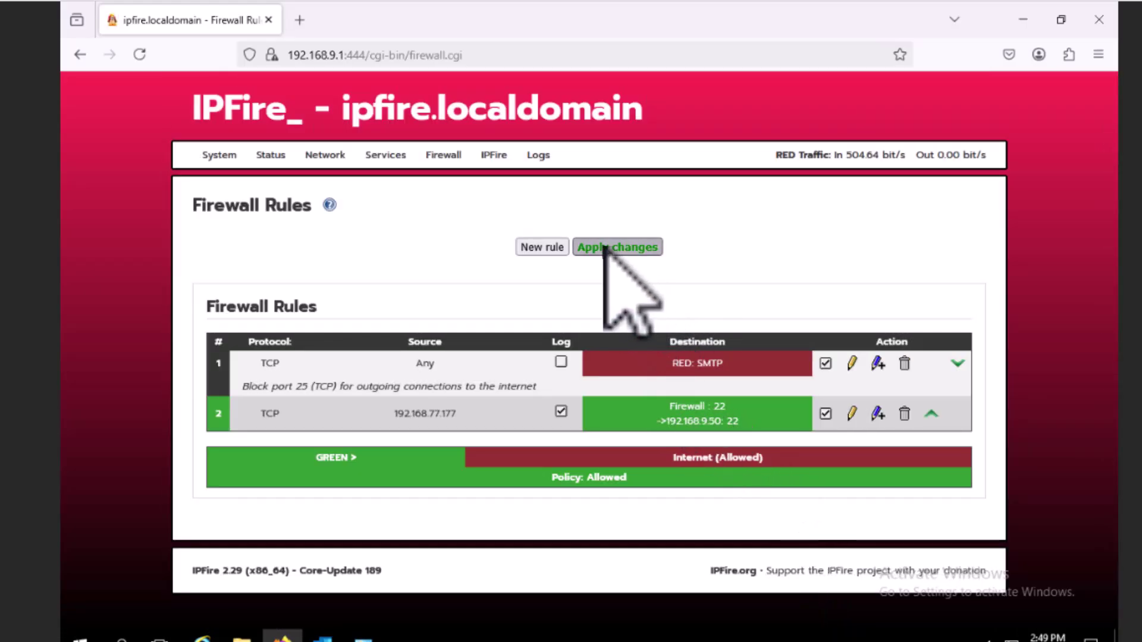
- Apply the new SSH forwarding rule, then disable rule 1 blocking outgoing port 25 and reapply
{"action": "left_click", "coordinate": [604, 247]}
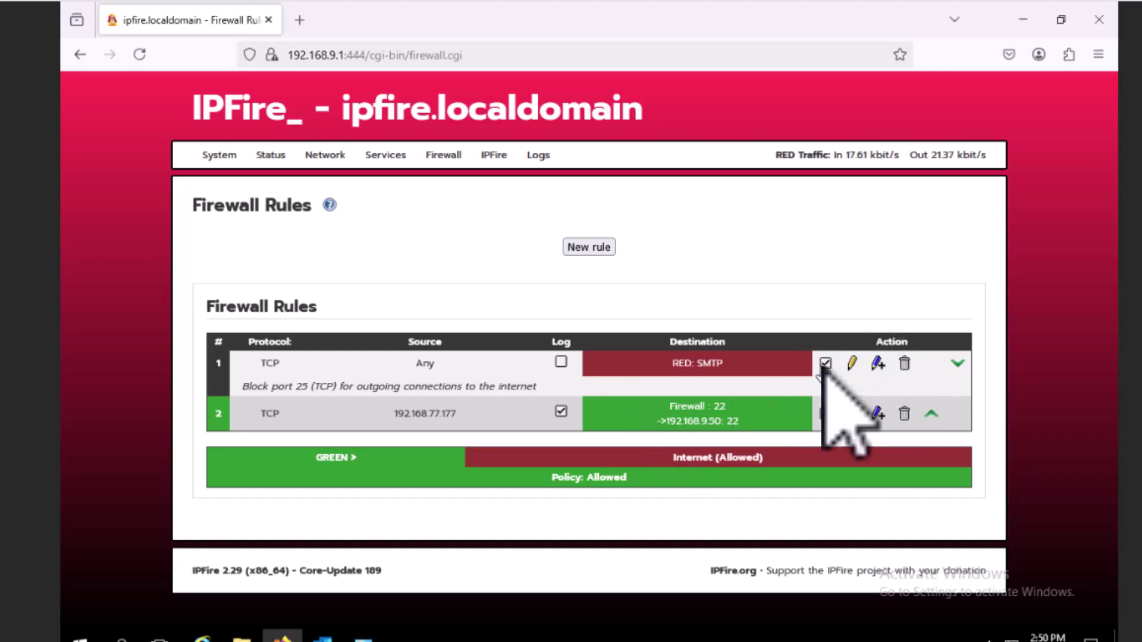
{"action": "left_click", "coordinate": [825, 363]}
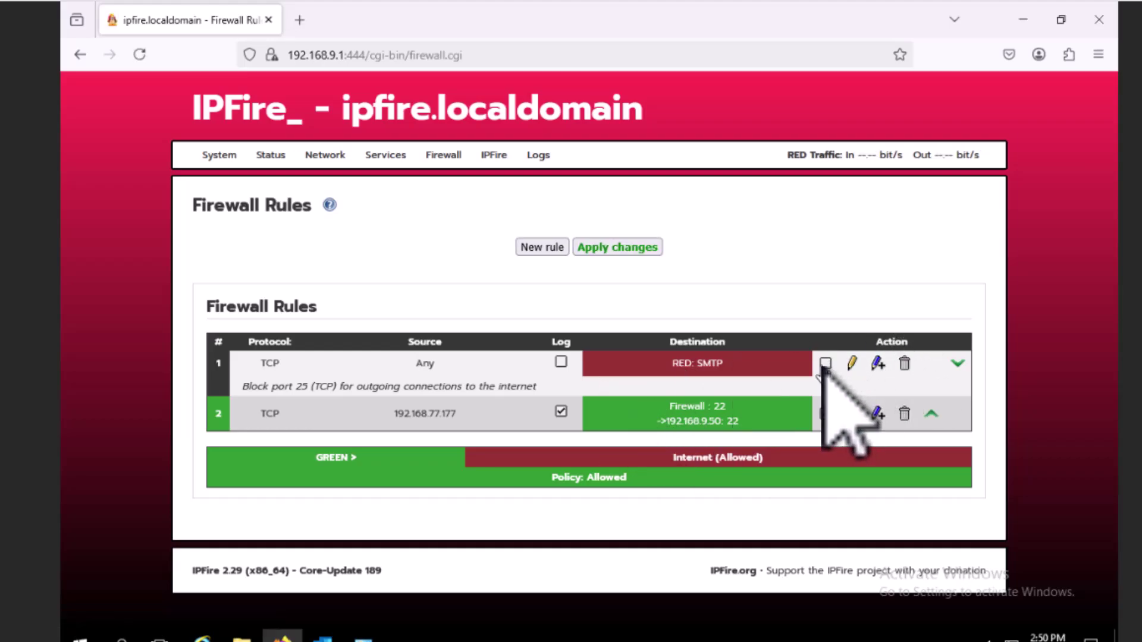
{"action": "left_click", "coordinate": [654, 247]}
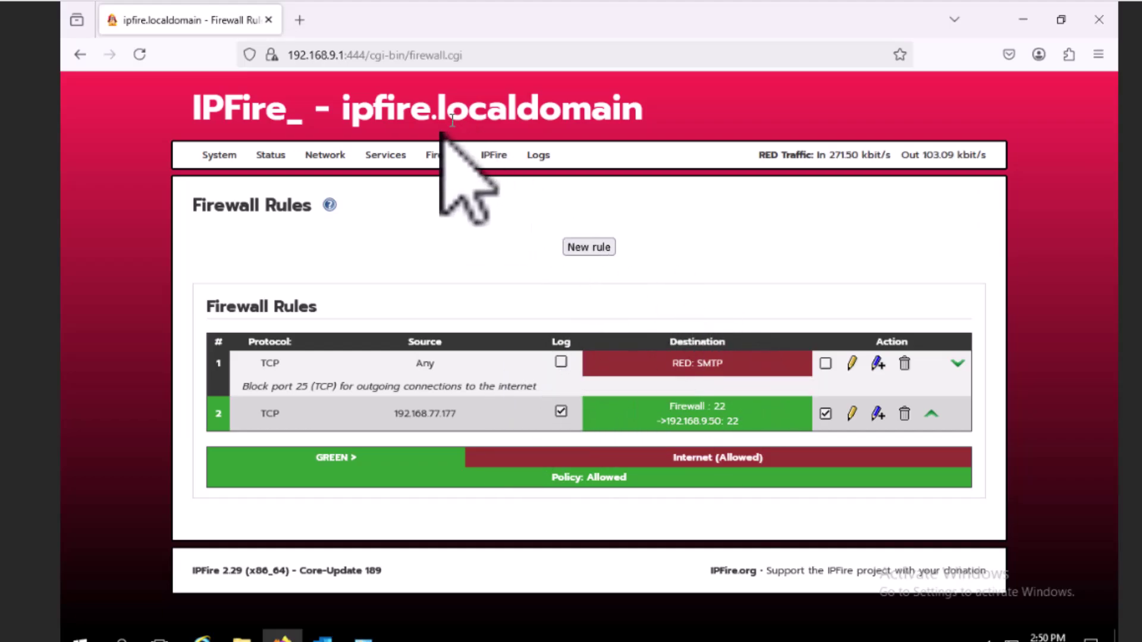
- View the Log Summary, then the IPS Log Viewer showing 0 activated rules for April 11
{"action": "mouse_move", "coordinate": [538, 155]}
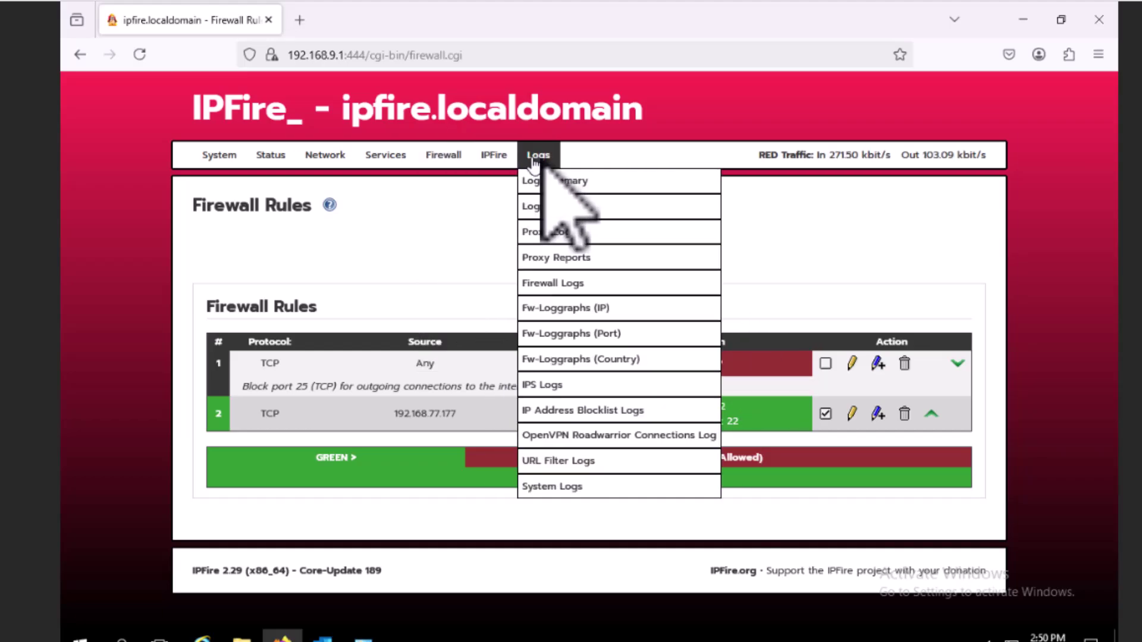
{"action": "left_click", "coordinate": [555, 184]}
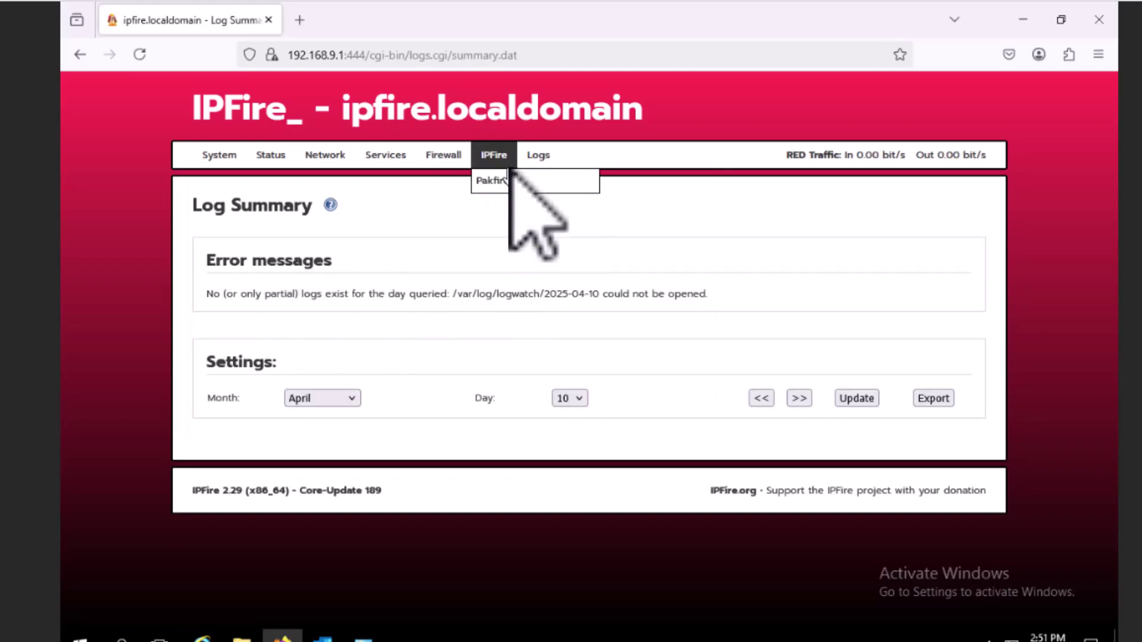
{"action": "mouse_move", "coordinate": [534, 168]}
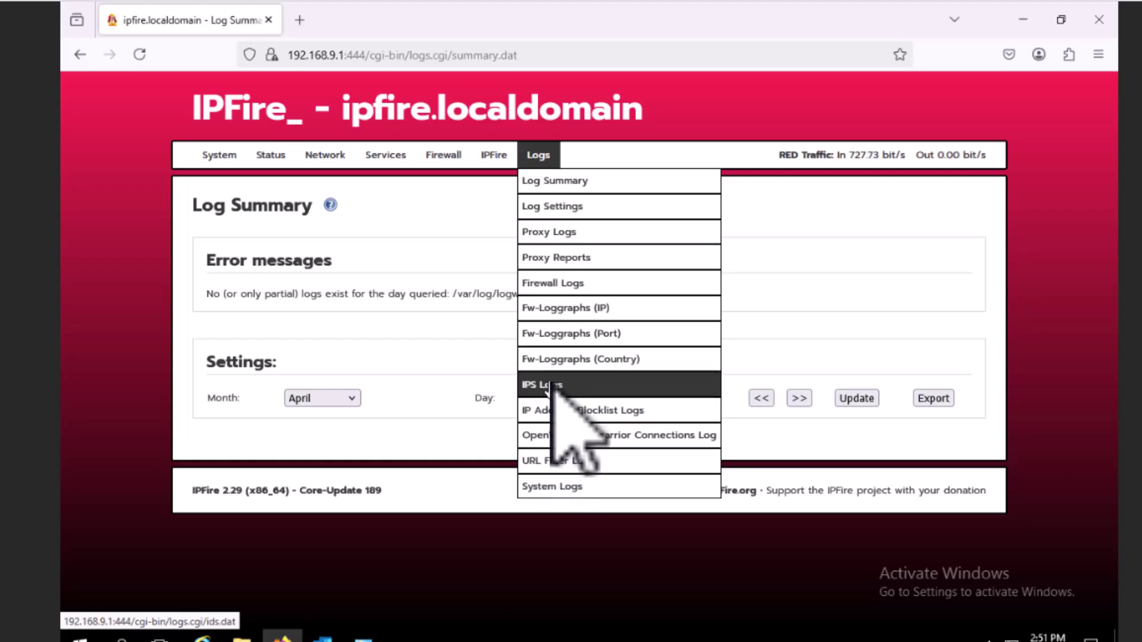
{"action": "left_click", "coordinate": [546, 385]}
{"action": "mouse_move", "coordinate": [467, 156]}
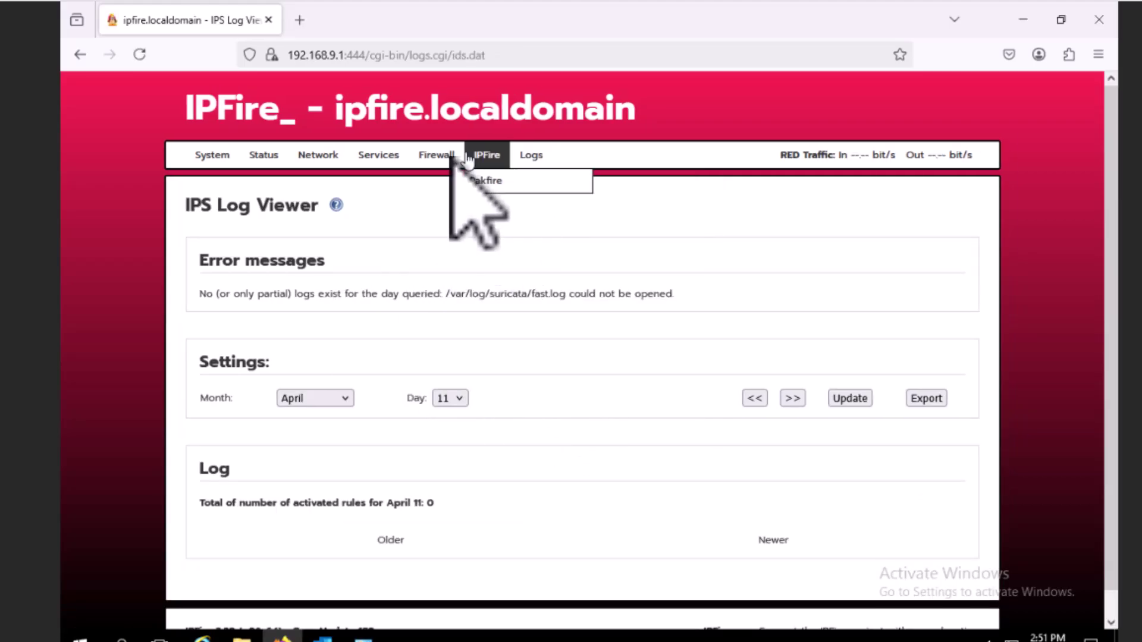
- Install Core-Update 193 from Pakfire's available updates, upgrading from level 189
{"action": "left_click", "coordinate": [484, 182]}
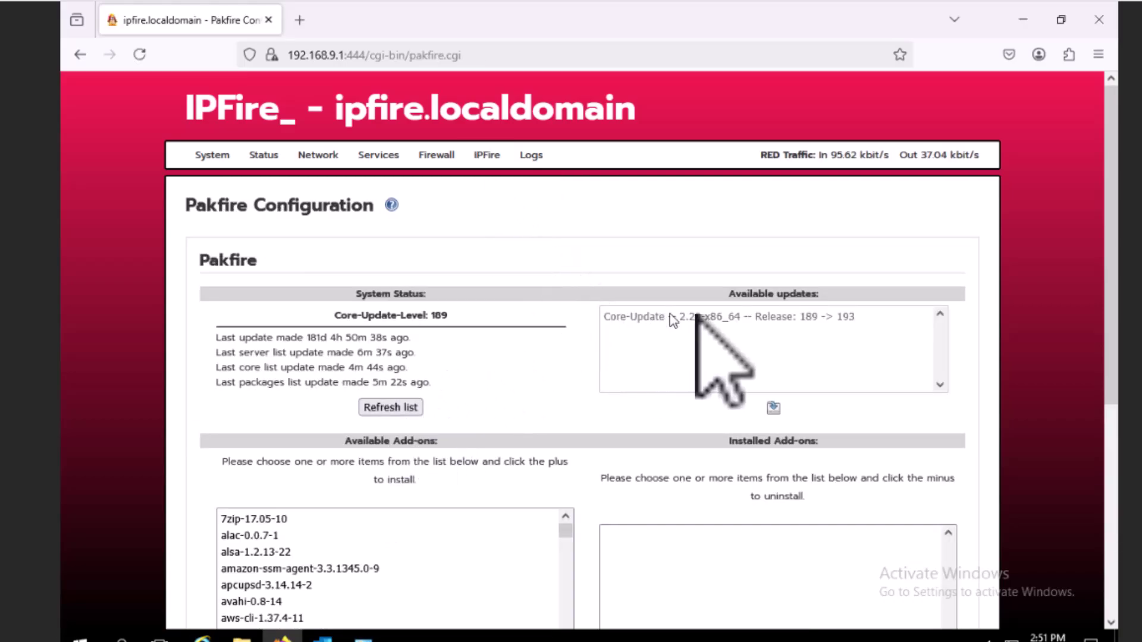
{"action": "left_click", "coordinate": [772, 409]}
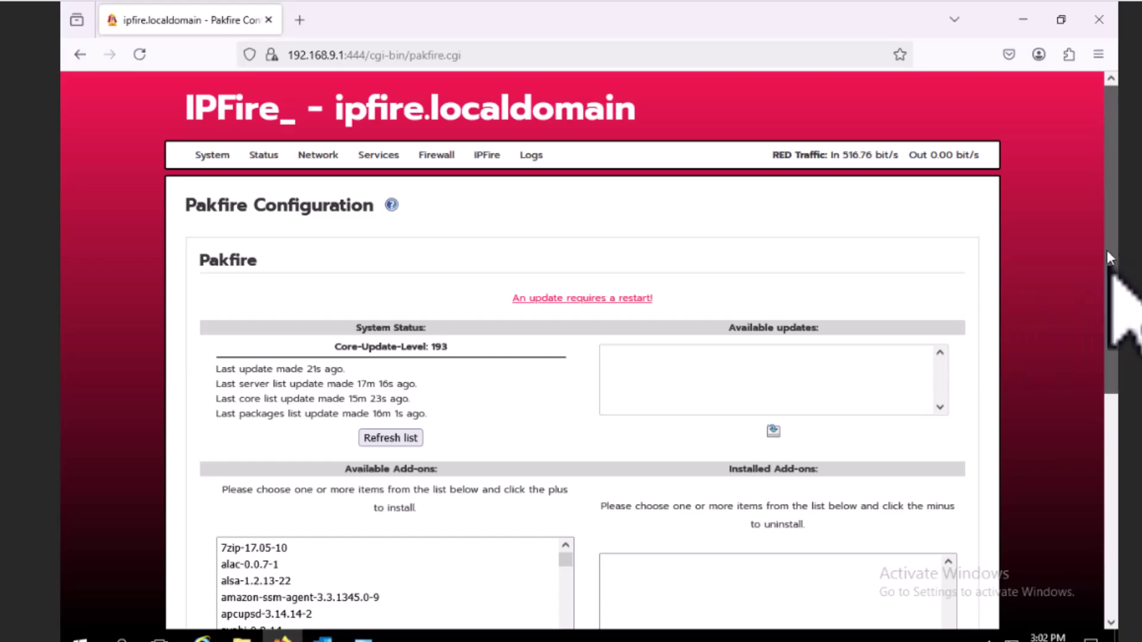
{"action": "left_click_drag", "start_coordinate": [1109, 256], "coordinate": [1100, 374]}
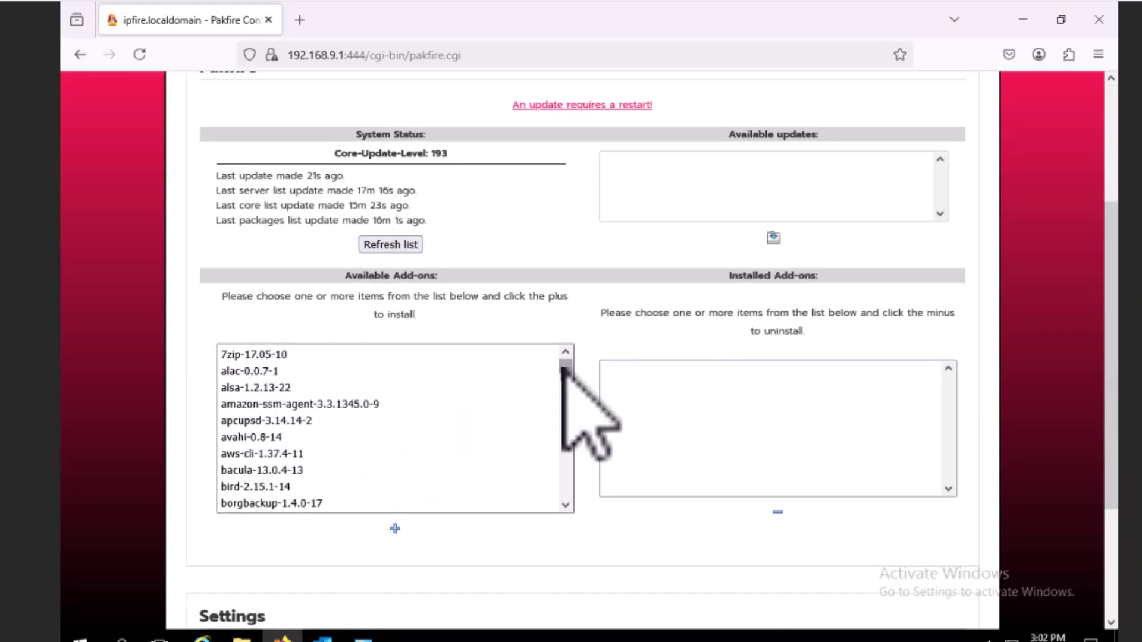
{"action": "left_click_drag", "start_coordinate": [564, 367], "coordinate": [564, 374]}
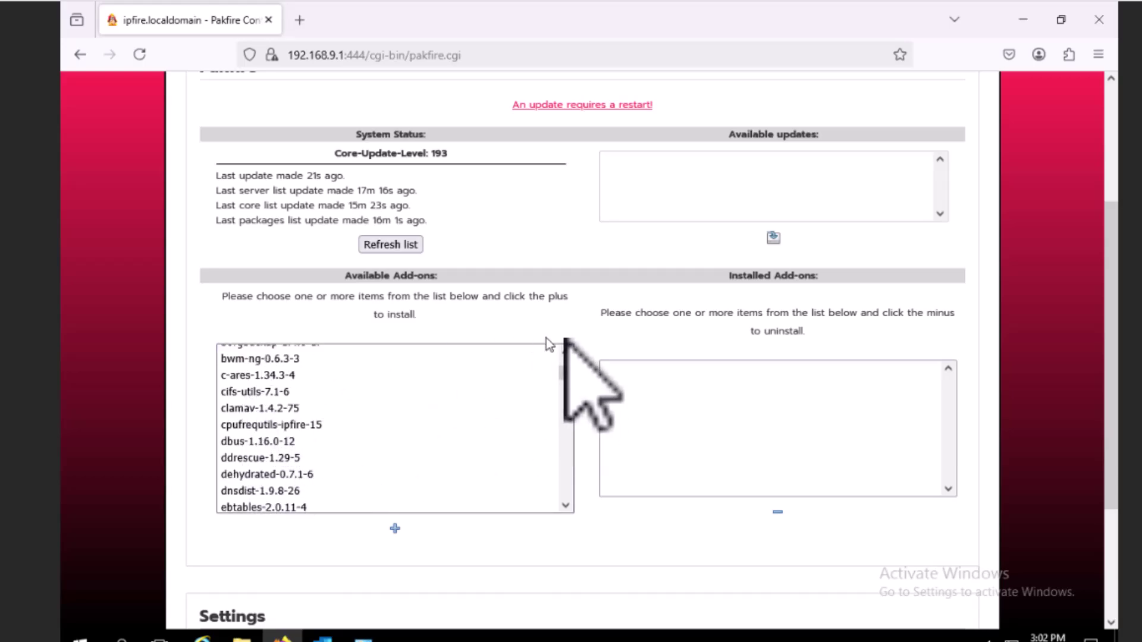
{"action": "left_click_drag", "start_coordinate": [564, 374], "coordinate": [565, 348]}
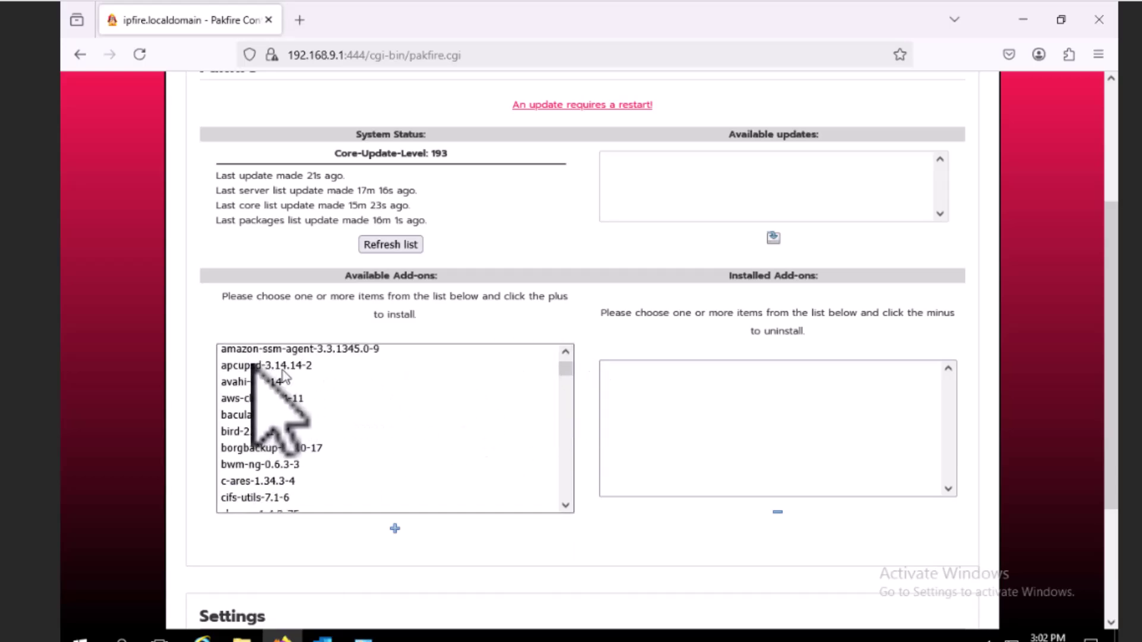
{"action": "left_click", "coordinate": [236, 414]}
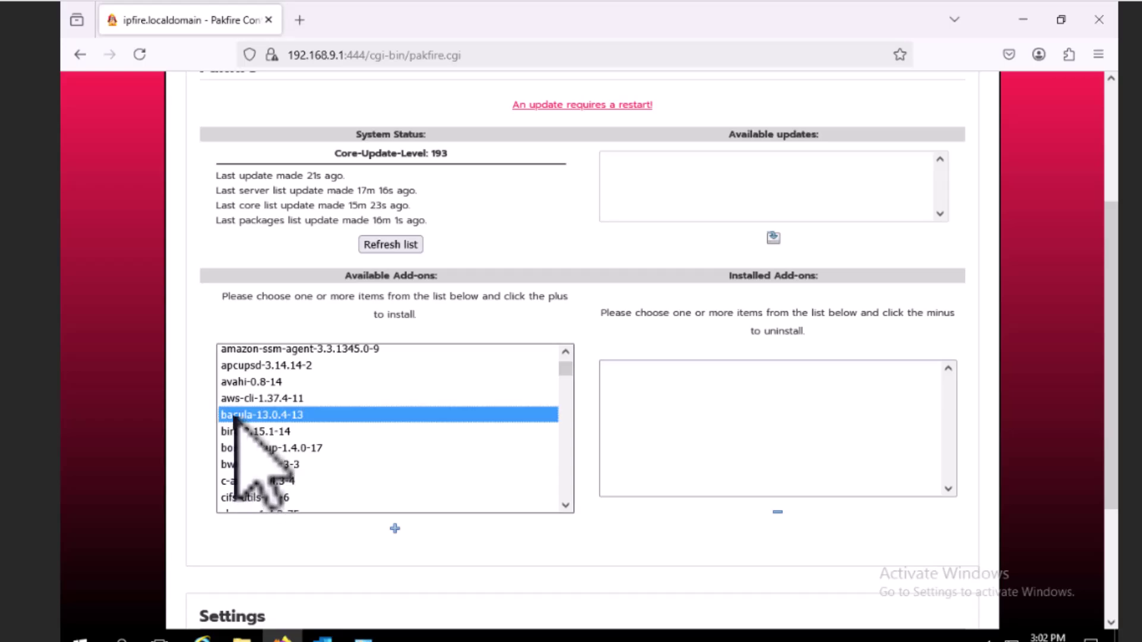
{"action": "left_click", "coordinate": [255, 449]}
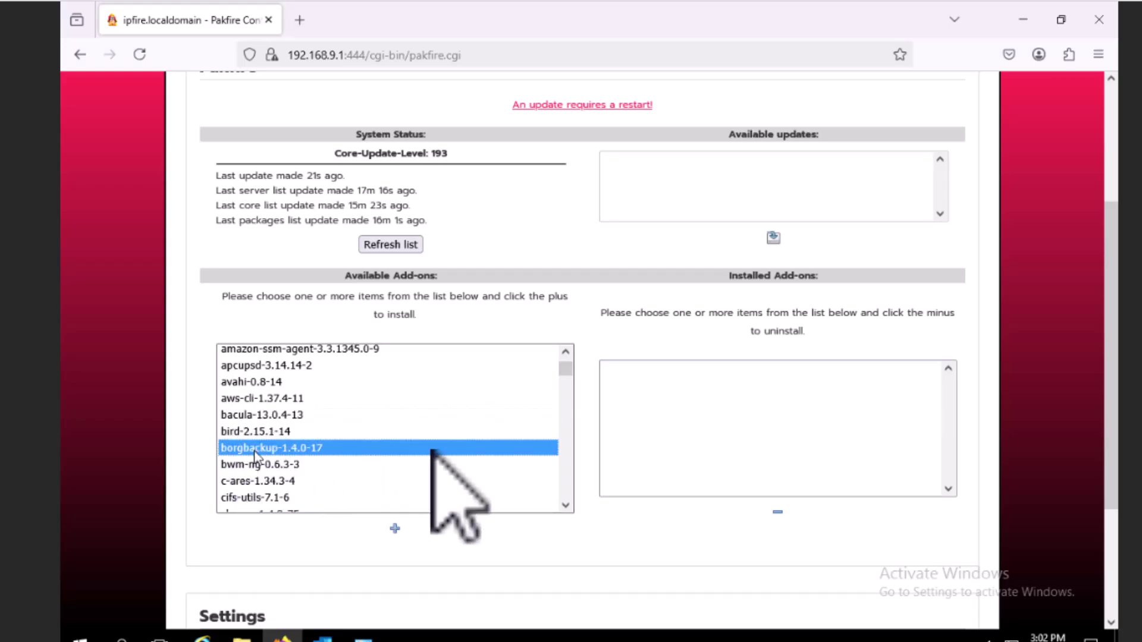
{"action": "left_click", "coordinate": [566, 467]}
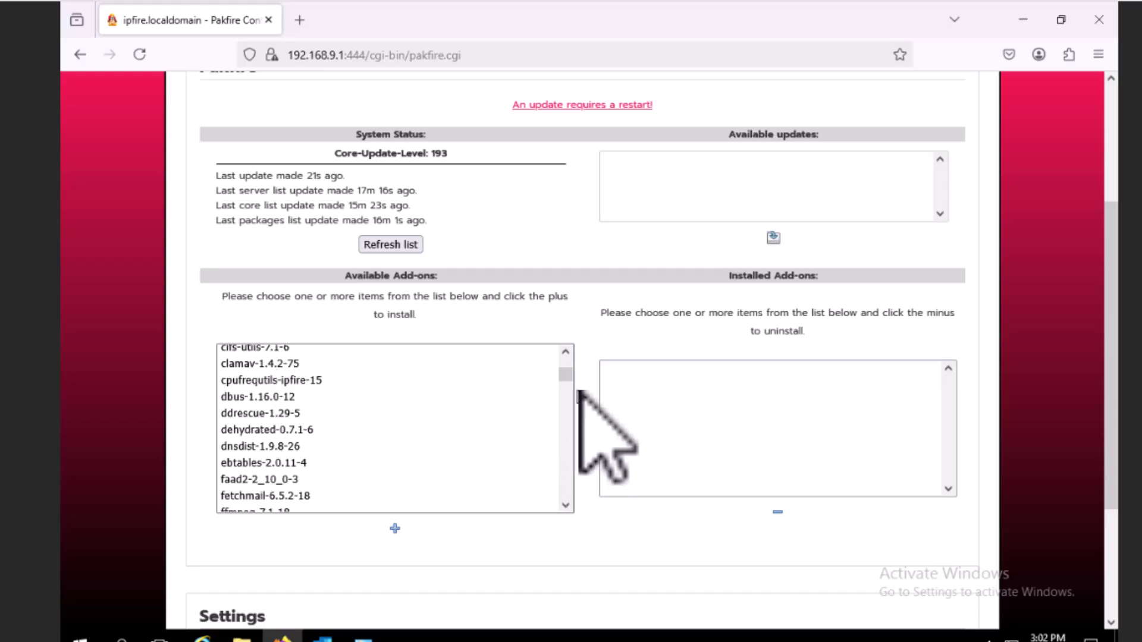
{"action": "left_click_drag", "start_coordinate": [566, 375], "coordinate": [566, 394]}
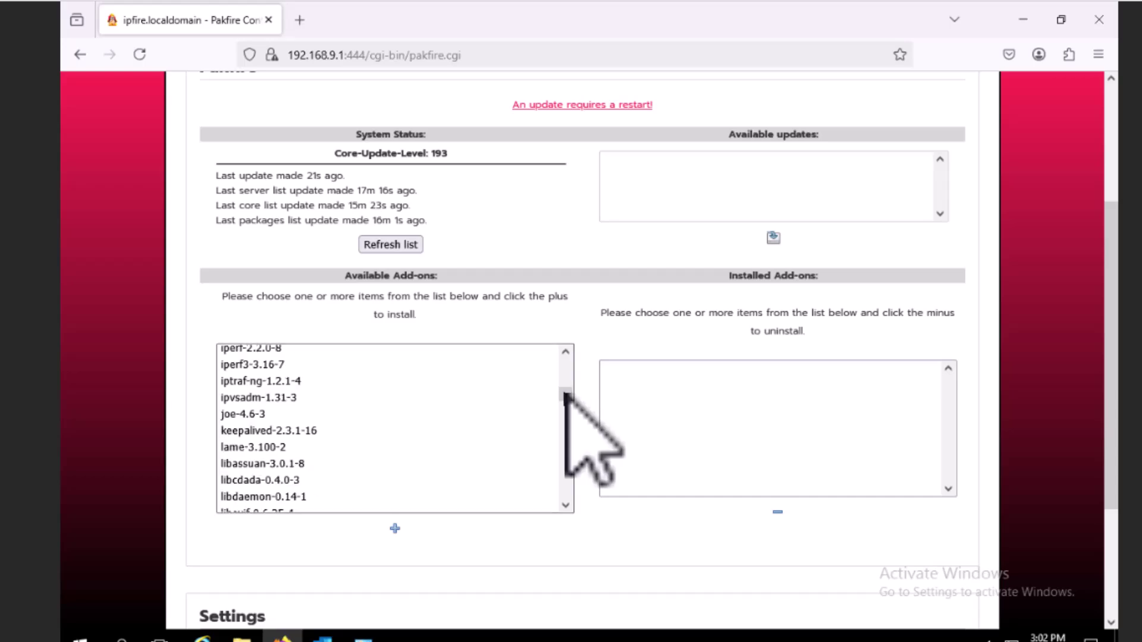
{"action": "left_click", "coordinate": [565, 440]}
{"action": "left_click", "coordinate": [566, 443]}
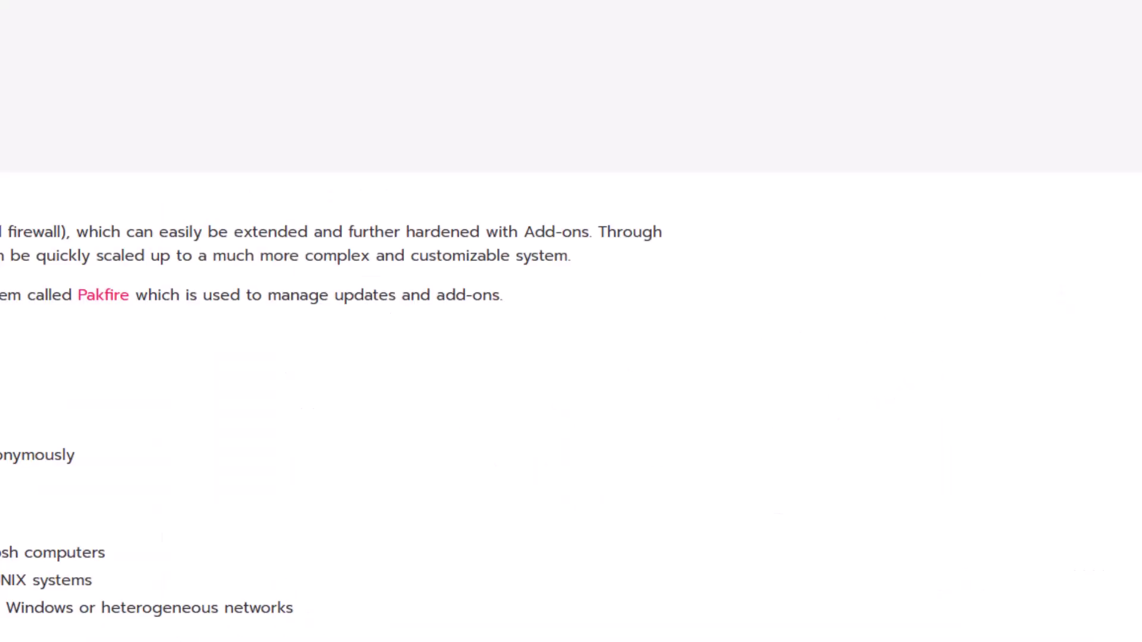
{"action": "scroll", "coordinate": [571, 357], "scroll_direction": "down", "scroll_amount": 5}
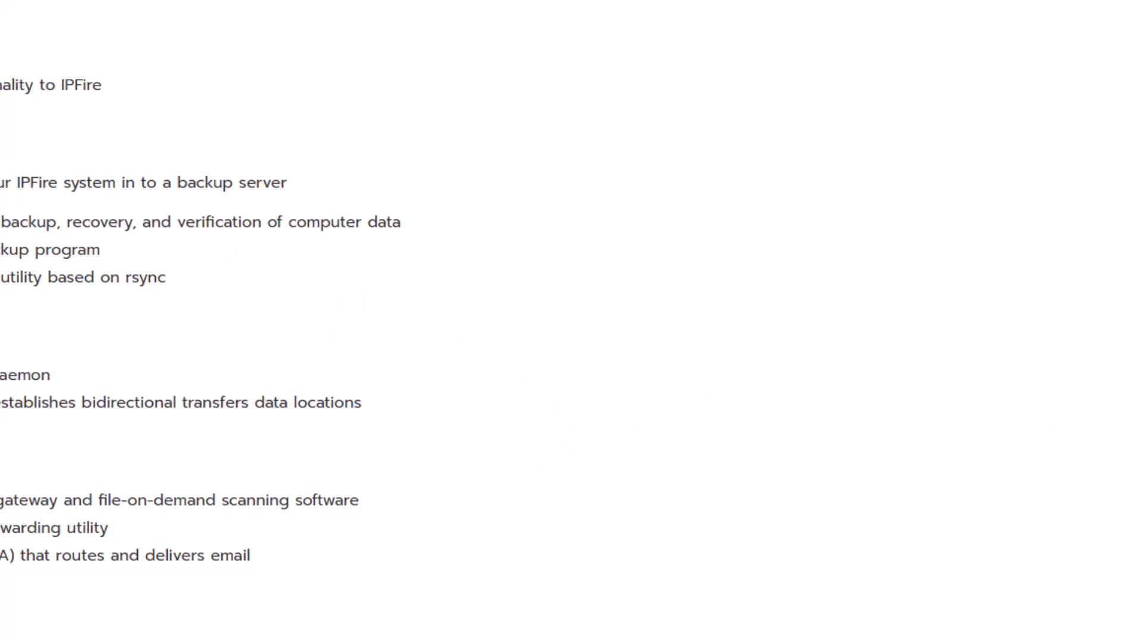
{"action": "scroll", "coordinate": [238, 321], "scroll_direction": "down", "scroll_amount": 4}
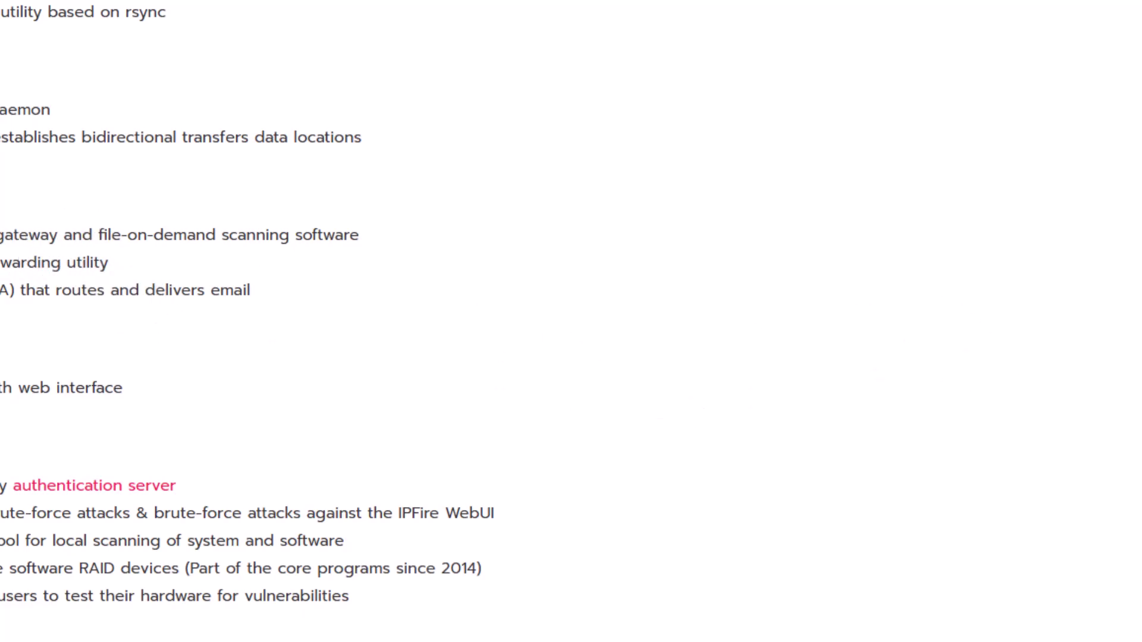
{"action": "scroll", "coordinate": [238, 321], "scroll_direction": "down", "scroll_amount": 6}
{"action": "scroll", "coordinate": [238, 321], "scroll_direction": "down", "scroll_amount": 4}
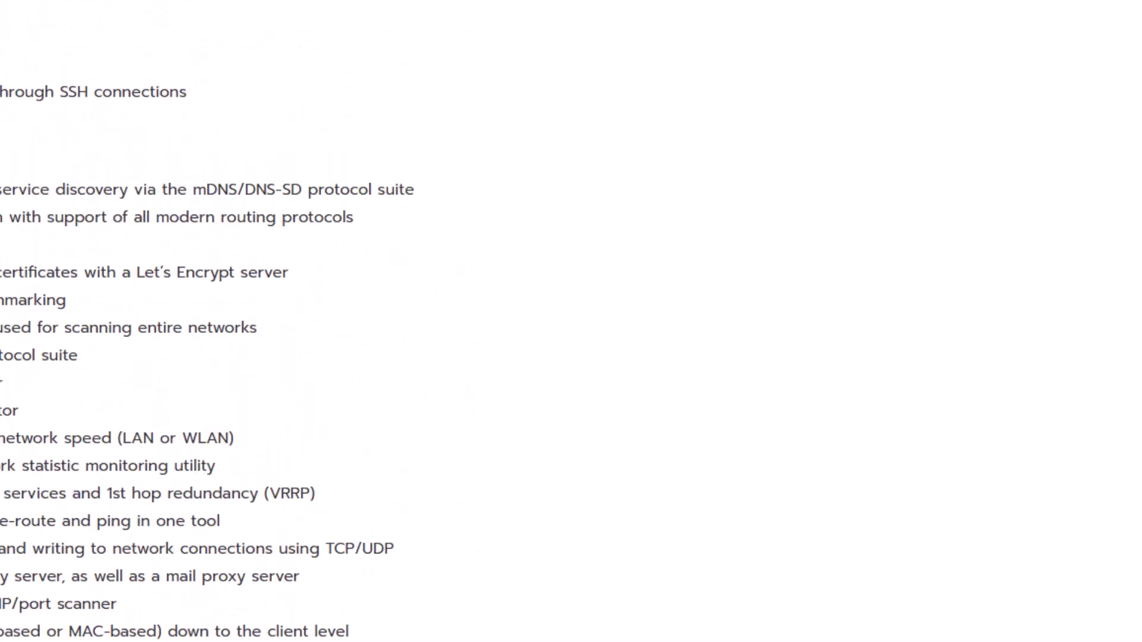